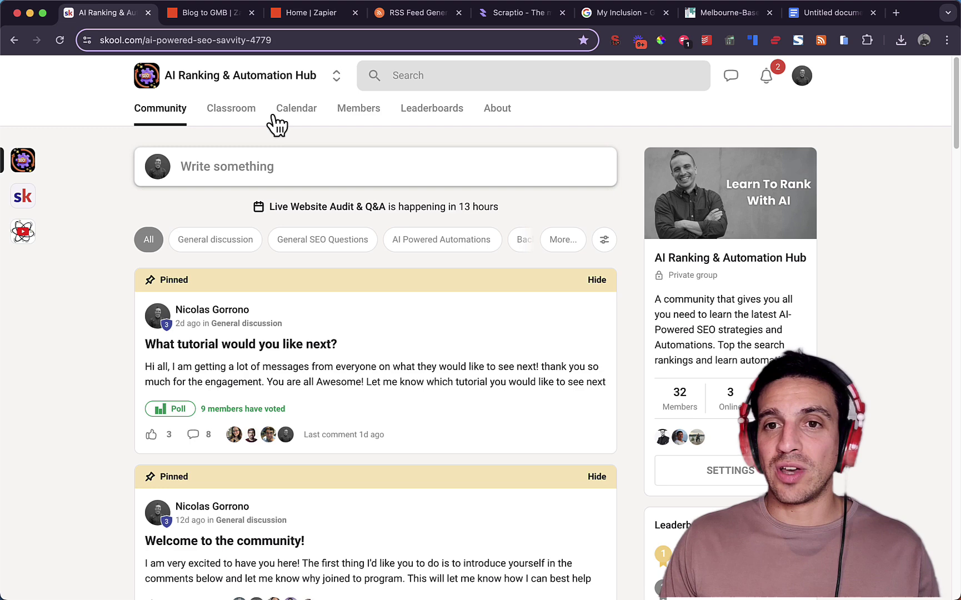
Scroll through the AI-Powered SEO Masterclass lessons, then view the May 2024 calendar's Thursday Live Website sessions
click(246, 117)
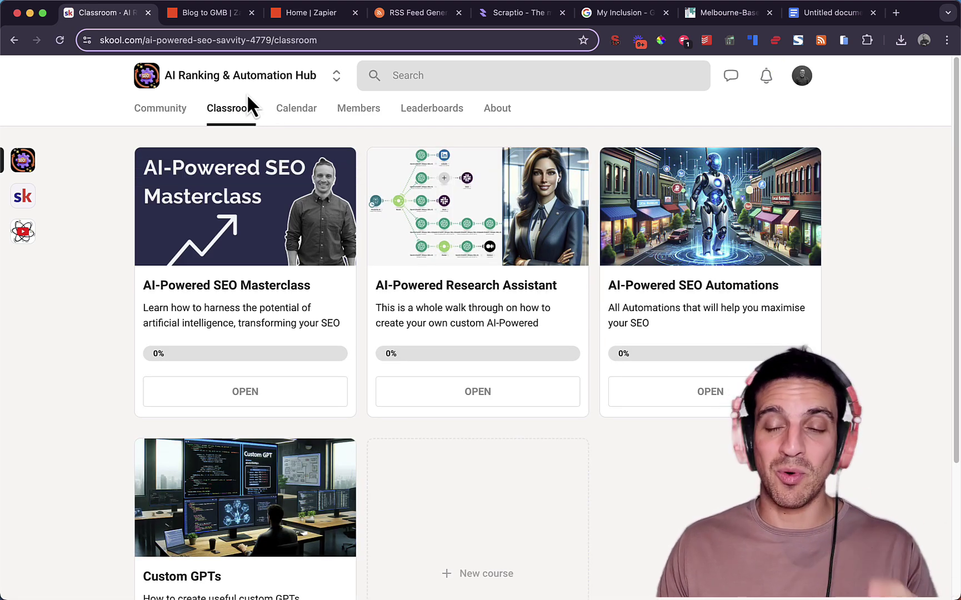
click(223, 216)
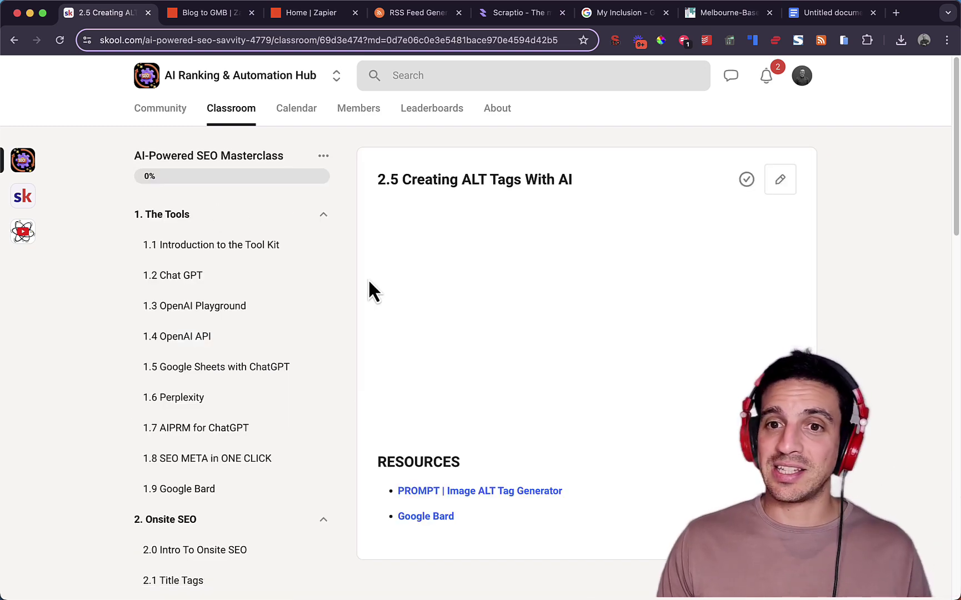
scroll(279, 337, down, 7)
scroll(282, 335, down, 12)
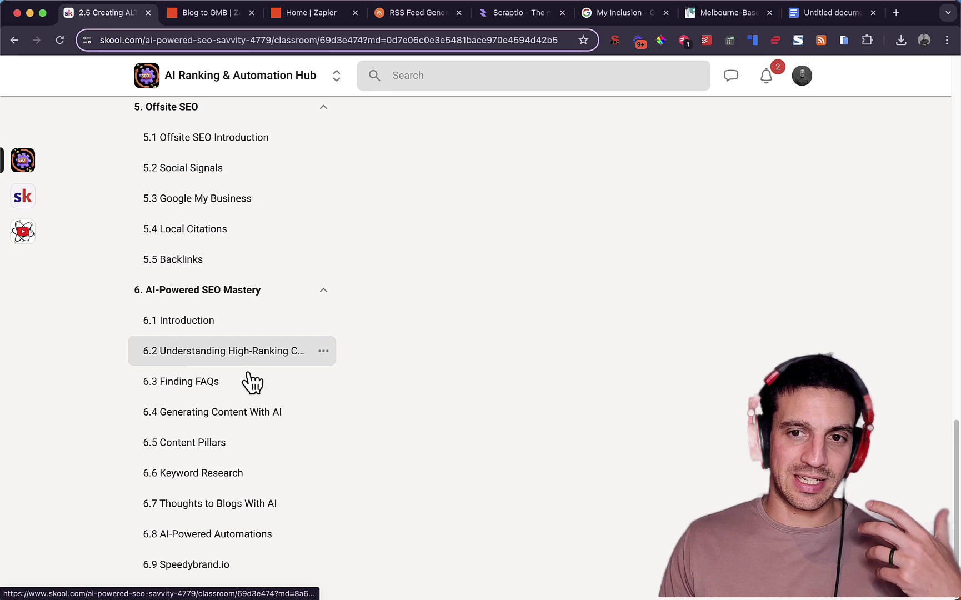
scroll(247, 382, up, 12)
scroll(250, 383, up, 6)
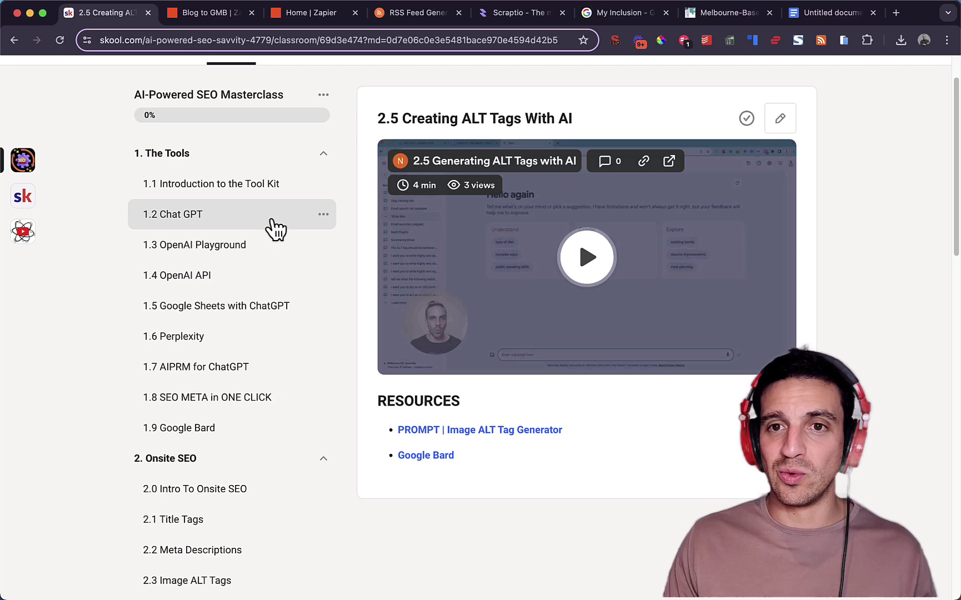
scroll(276, 165, up, 1)
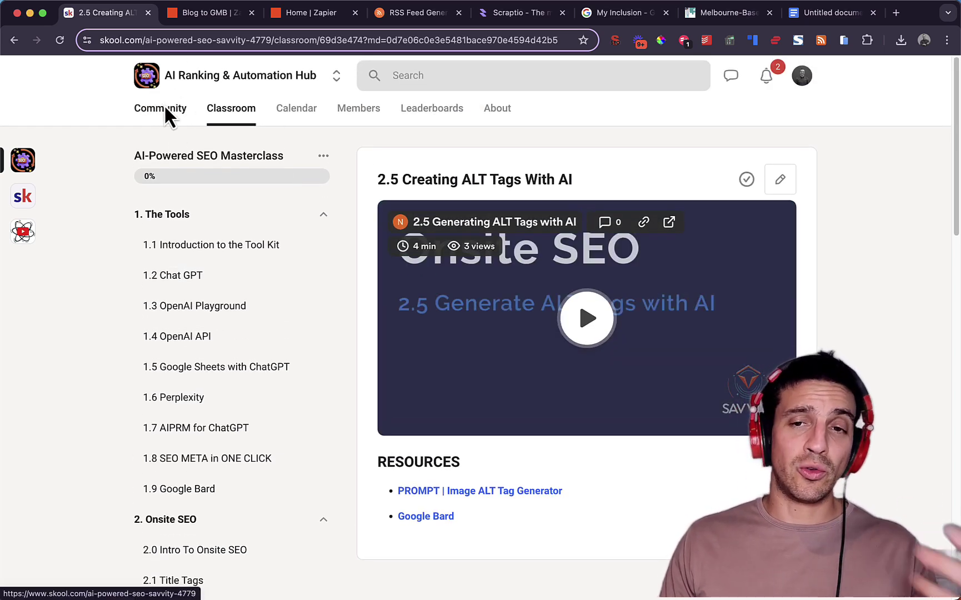
click(174, 124)
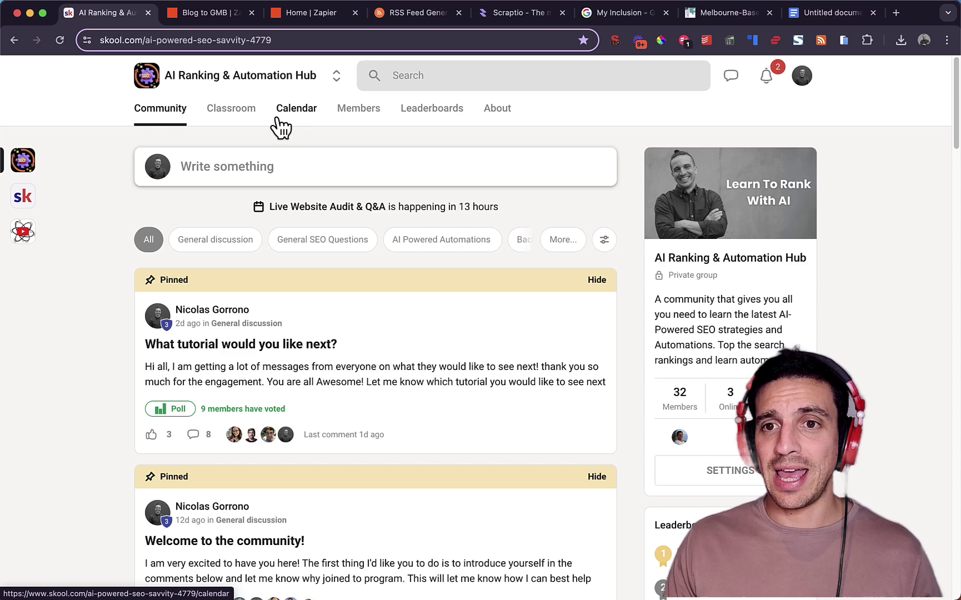
click(281, 121)
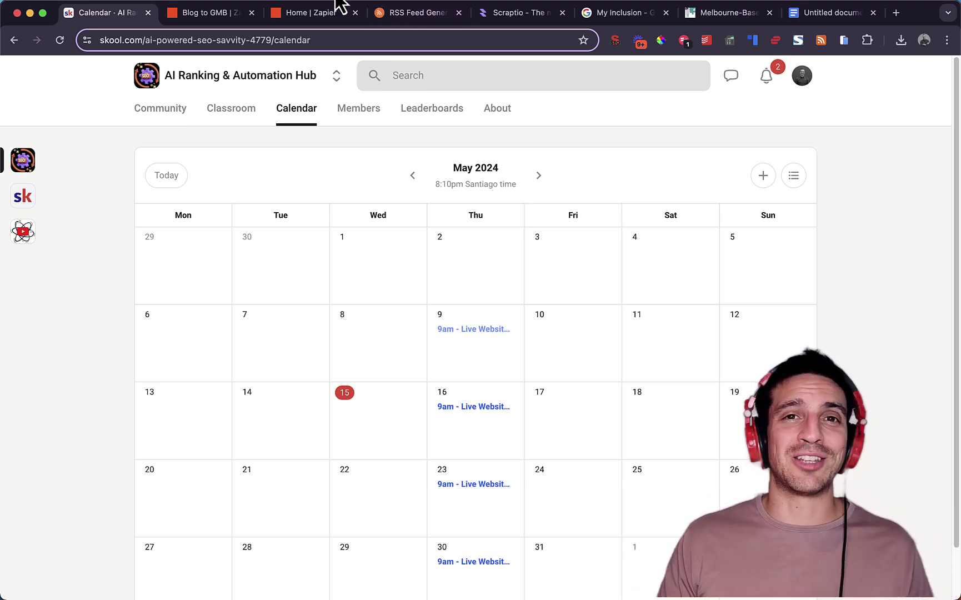
Bring up the Blog to GMB workflow diagram, then return to Chrome's RSS Feed Generator tab
key(super+Tab)
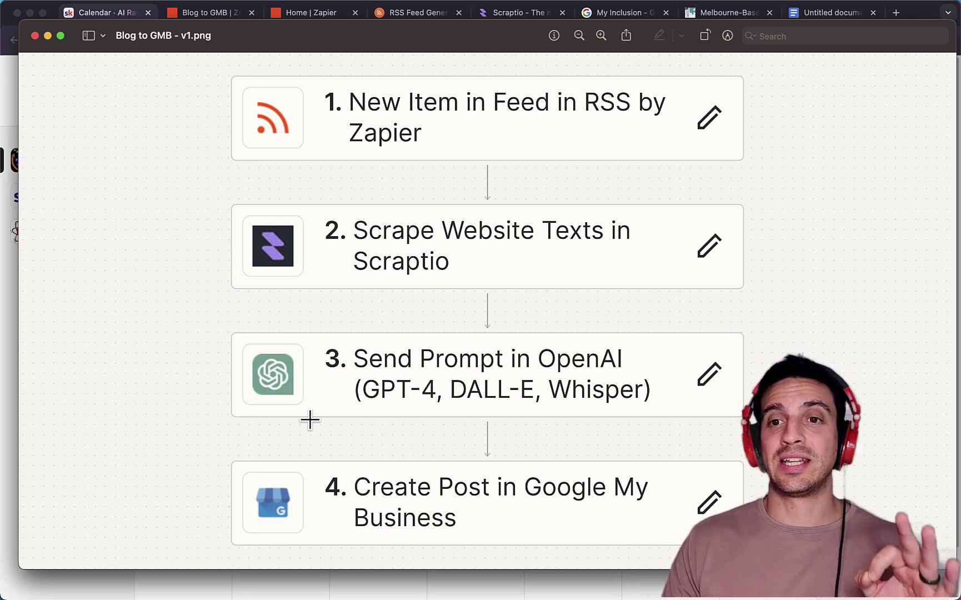
key(ctrl+Up)
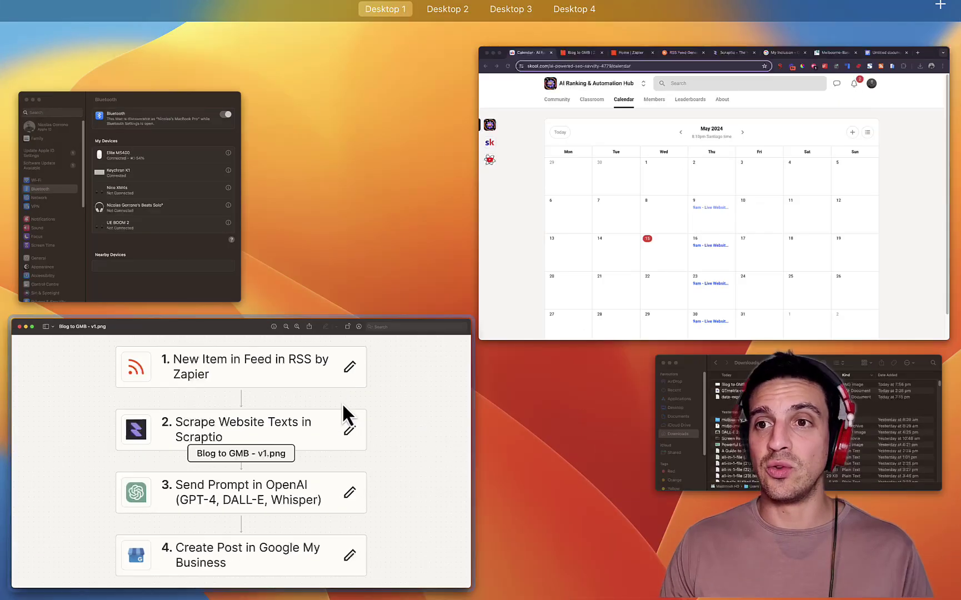
click(522, 229)
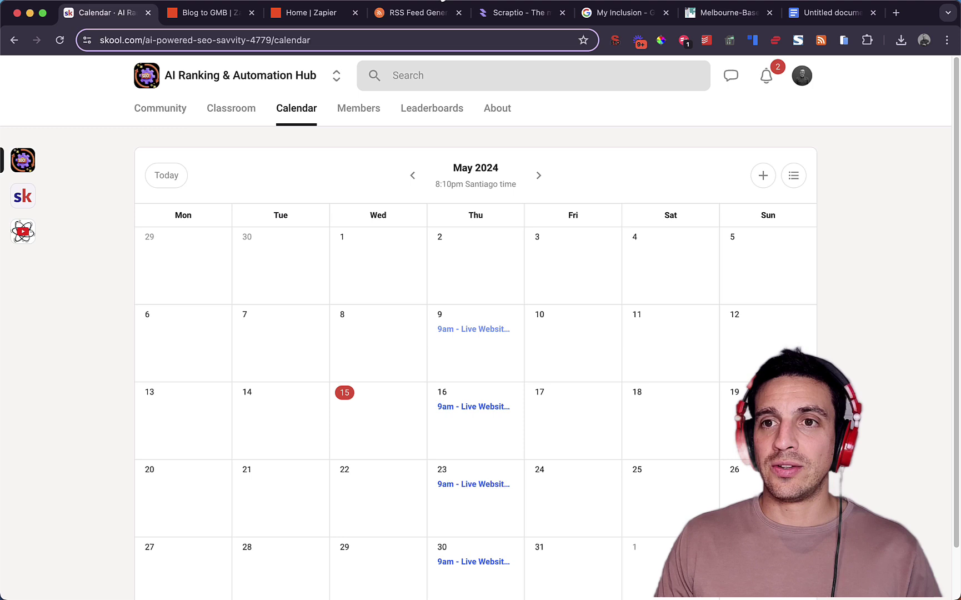
click(429, 19)
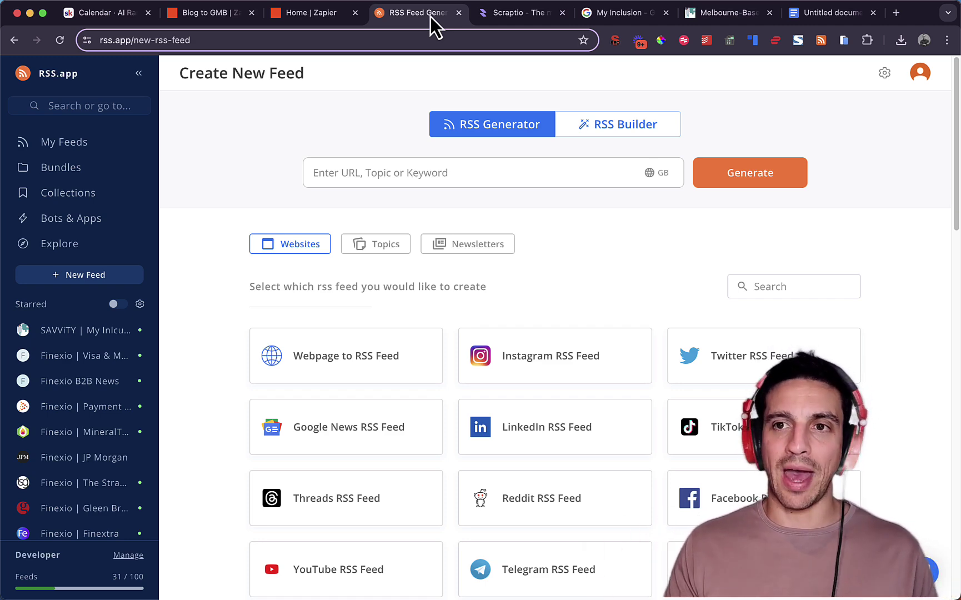
Switch to the Scraptio dashboard showing 498 requests left and its API keys
click(517, 12)
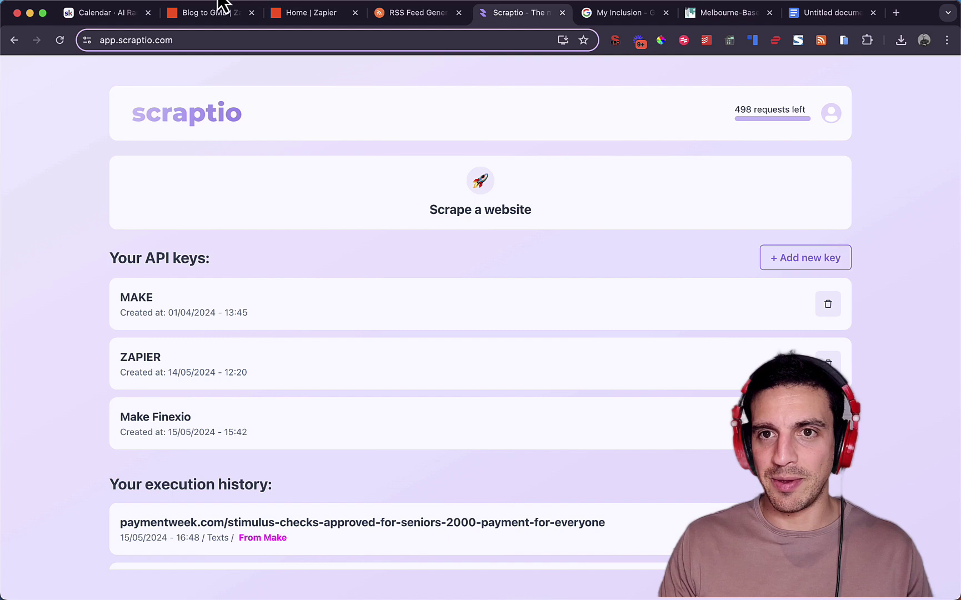
Start a new Zap from the Zapier home page via Create > Zaps
click(300, 16)
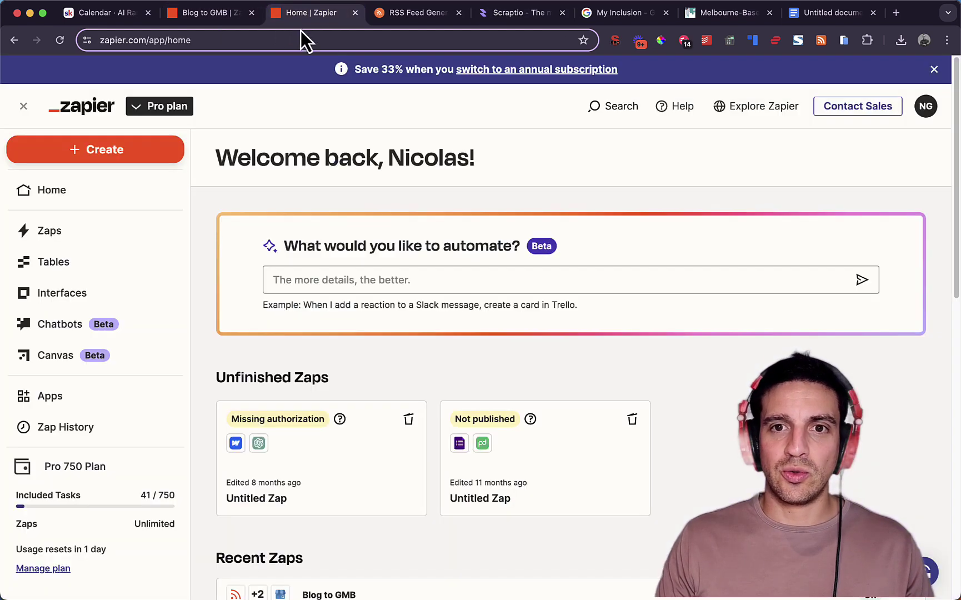
click(133, 155)
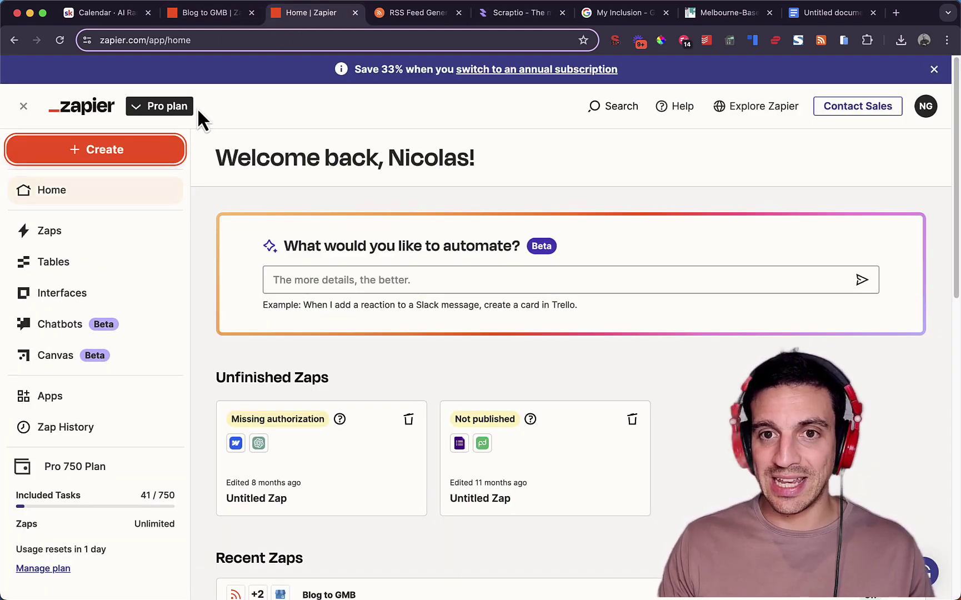
click(153, 157)
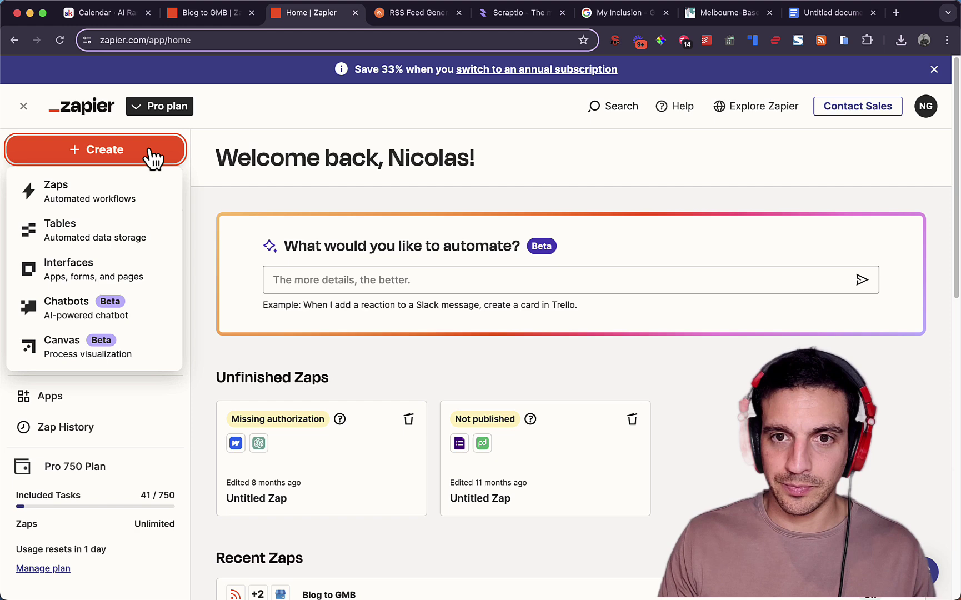
click(128, 192)
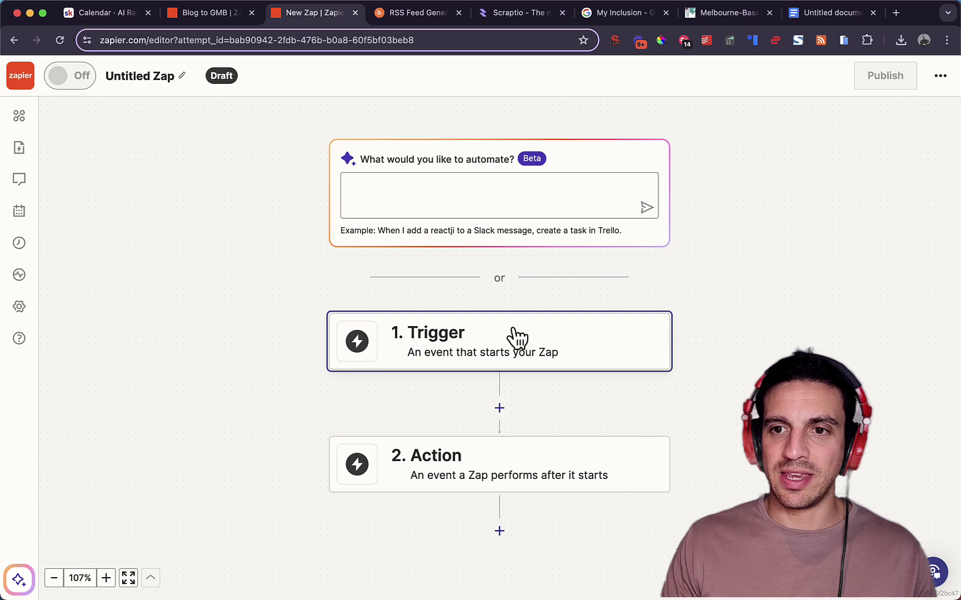
Set the Zap trigger to RSS by Zapier's New Item in Feed event
click(485, 336)
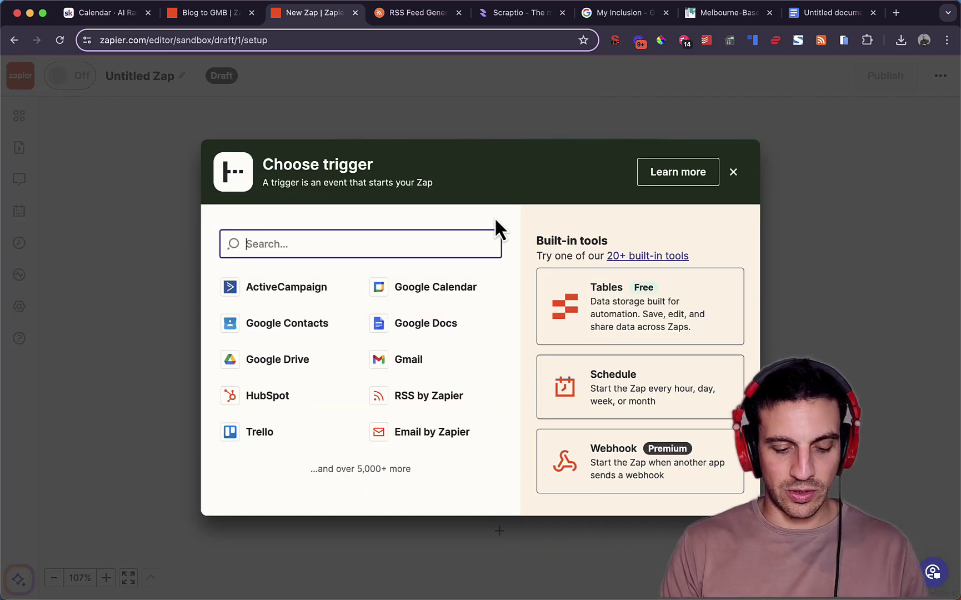
text(rss)
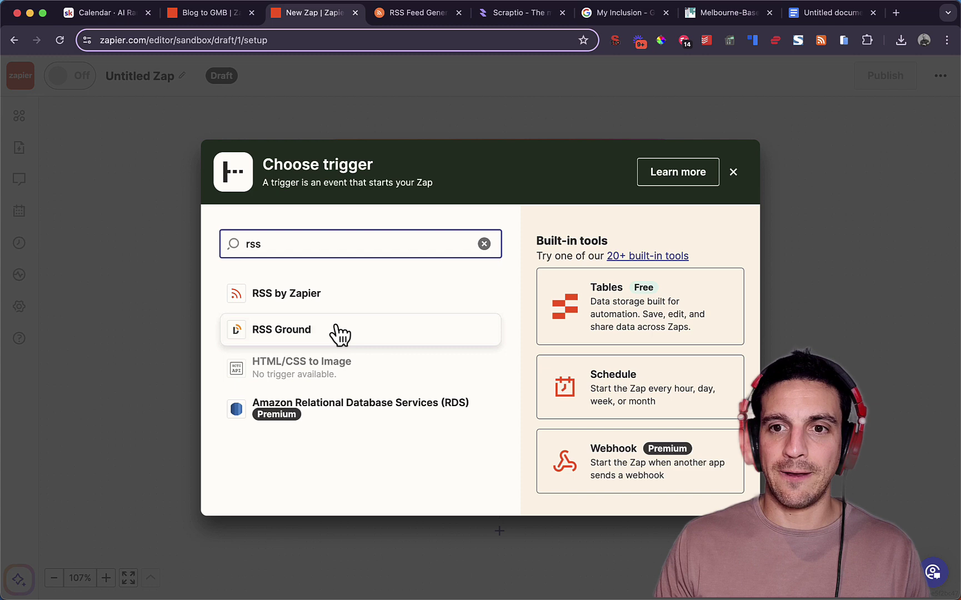
click(331, 298)
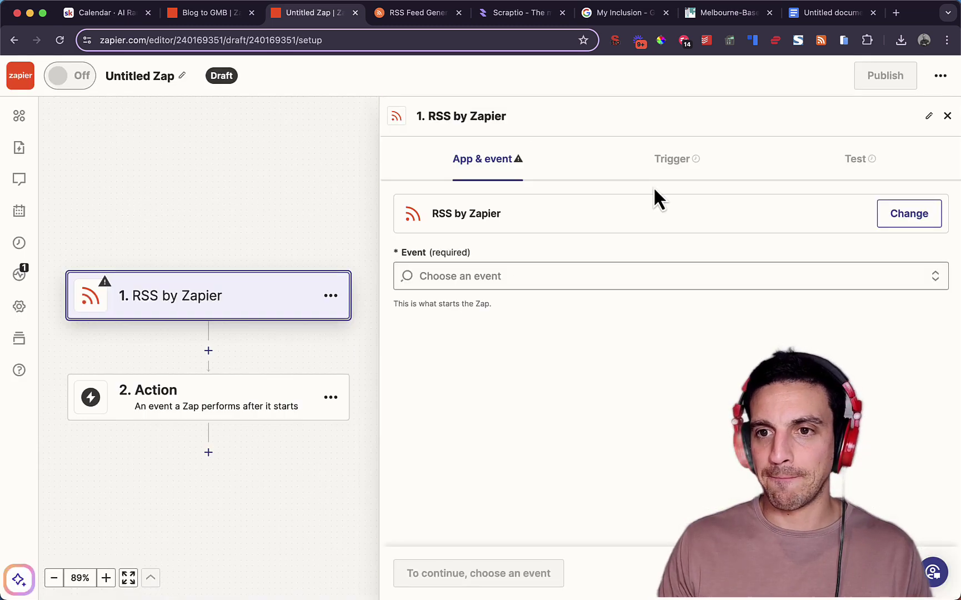
click(644, 272)
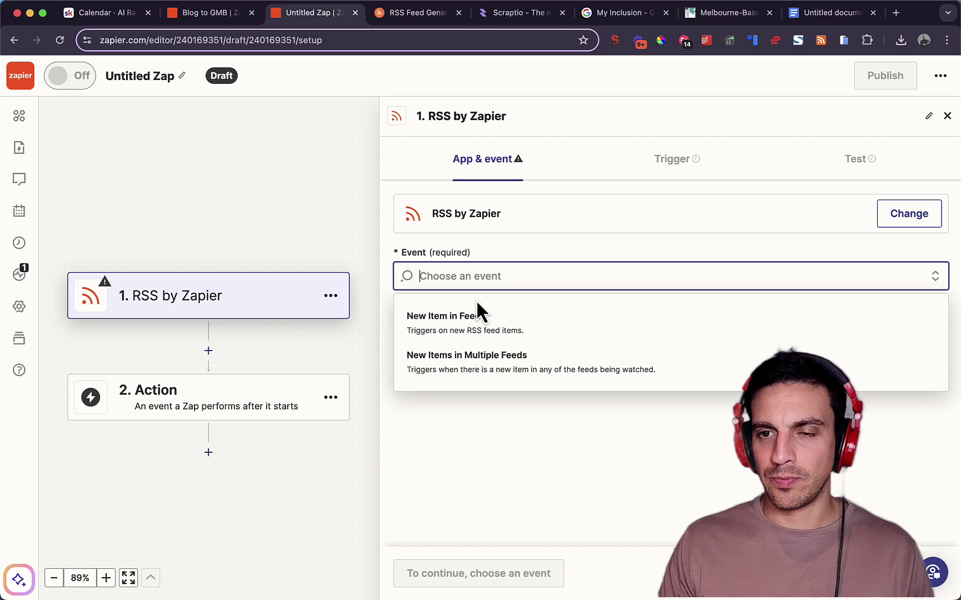
click(496, 325)
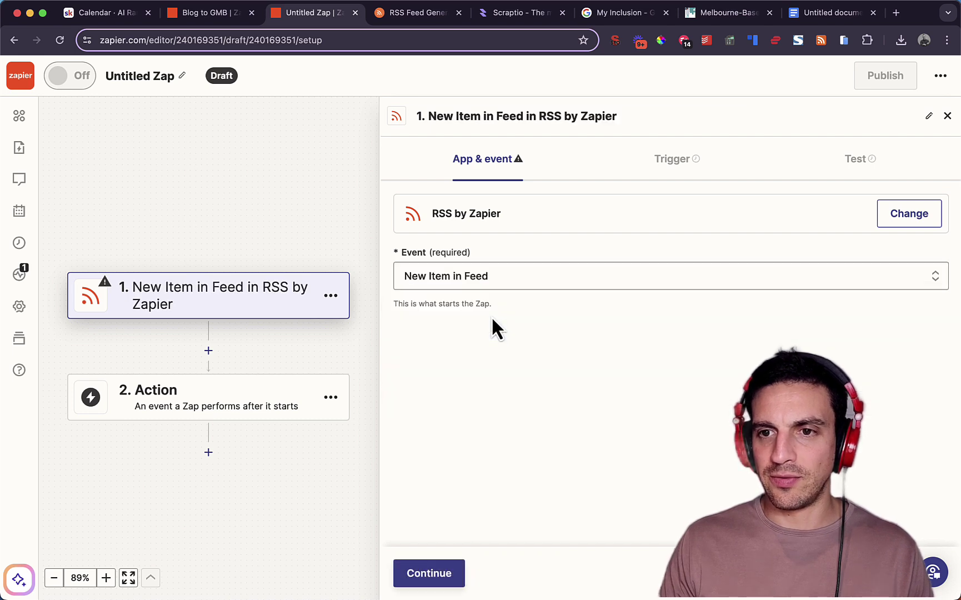
click(436, 573)
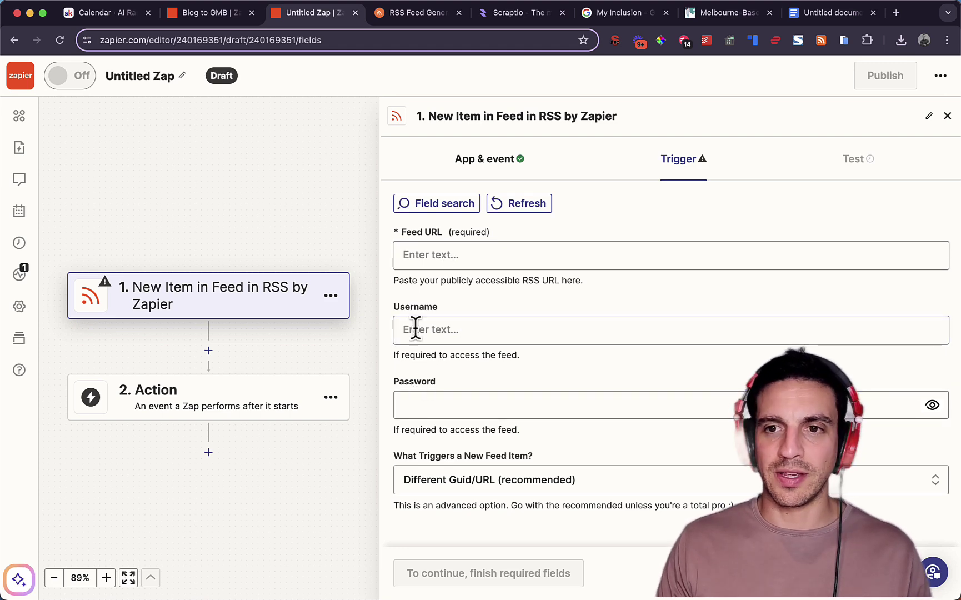
click(410, 21)
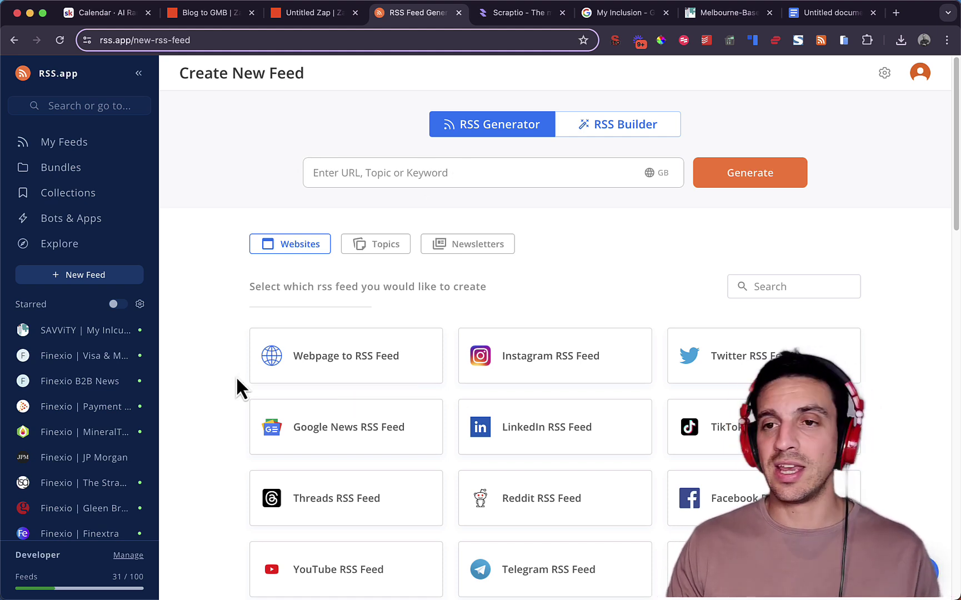
Generate a feed from myinclusion.com.au/blogs, save it as 'Blogs - My Inclusion' and copy its XML URL
click(717, 18)
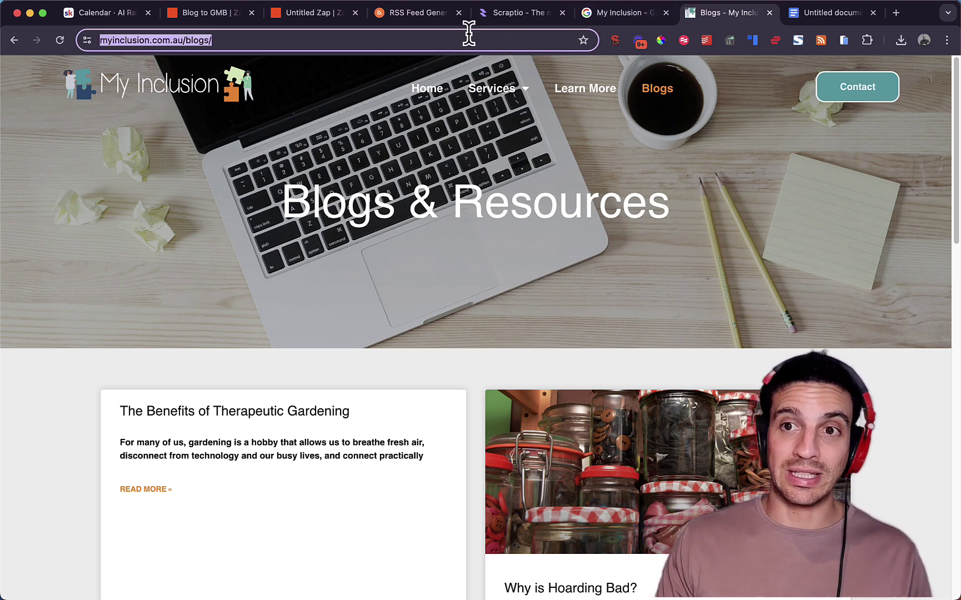
click(435, 17)
click(506, 164)
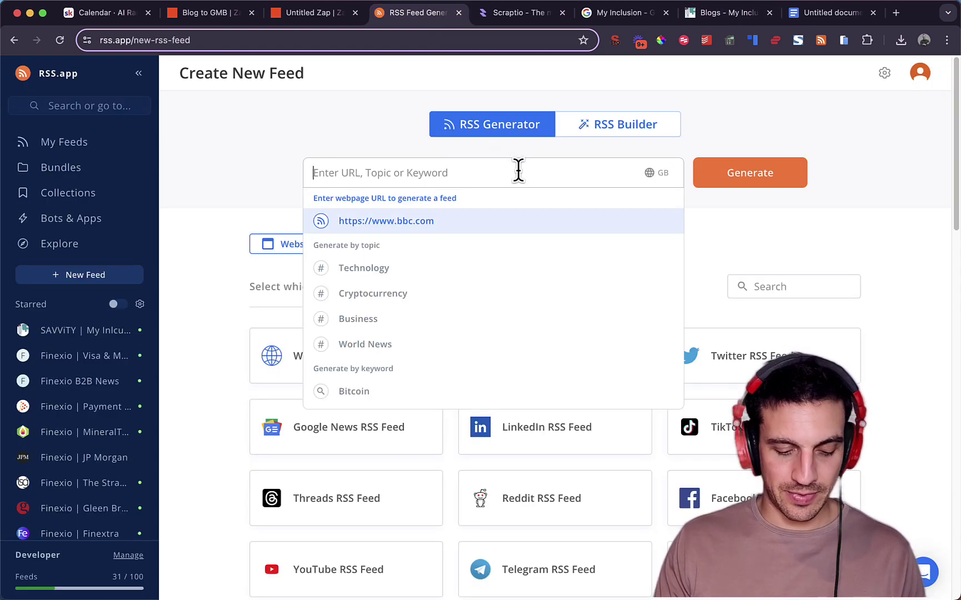
text(https://myinclusion.com.au/blogs/)
click(744, 178)
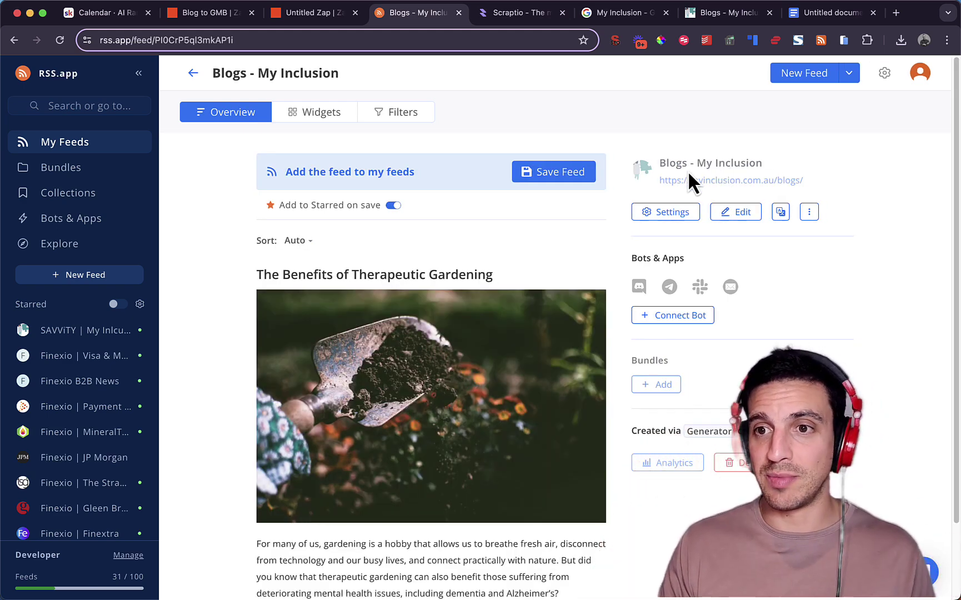
click(567, 172)
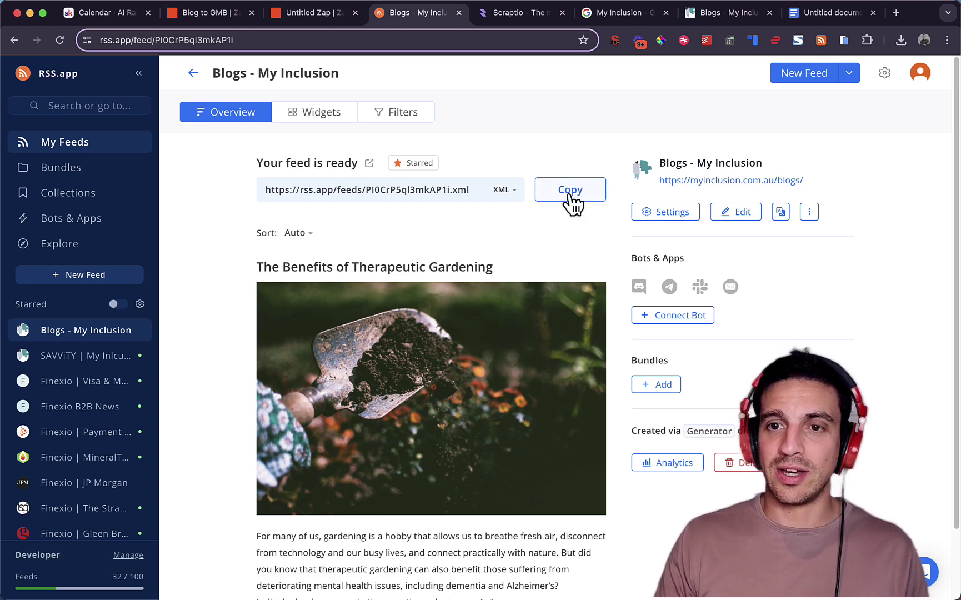
click(572, 192)
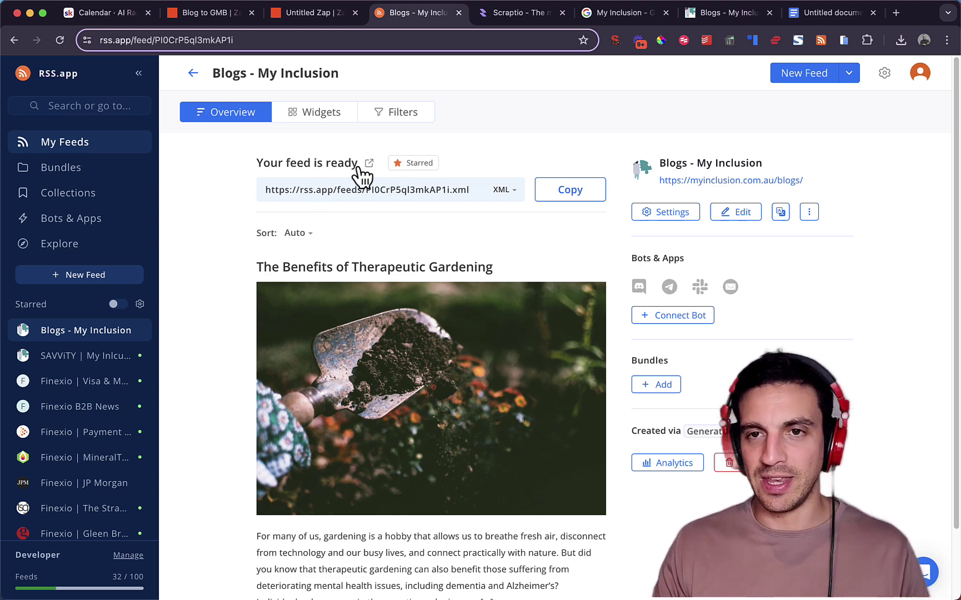
Paste the rss.app feed address into the RSS trigger's Feed URL field
click(292, 13)
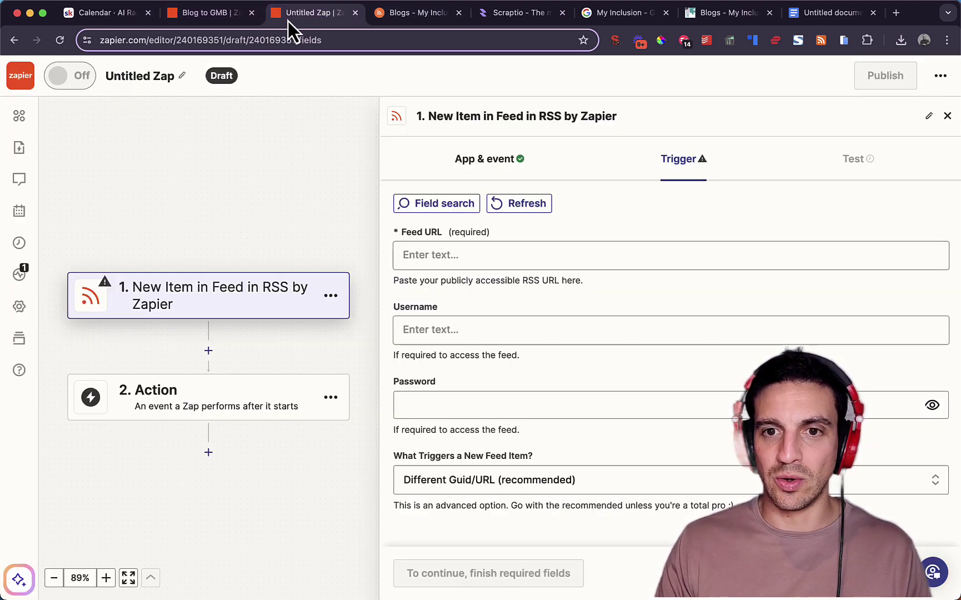
click(457, 257)
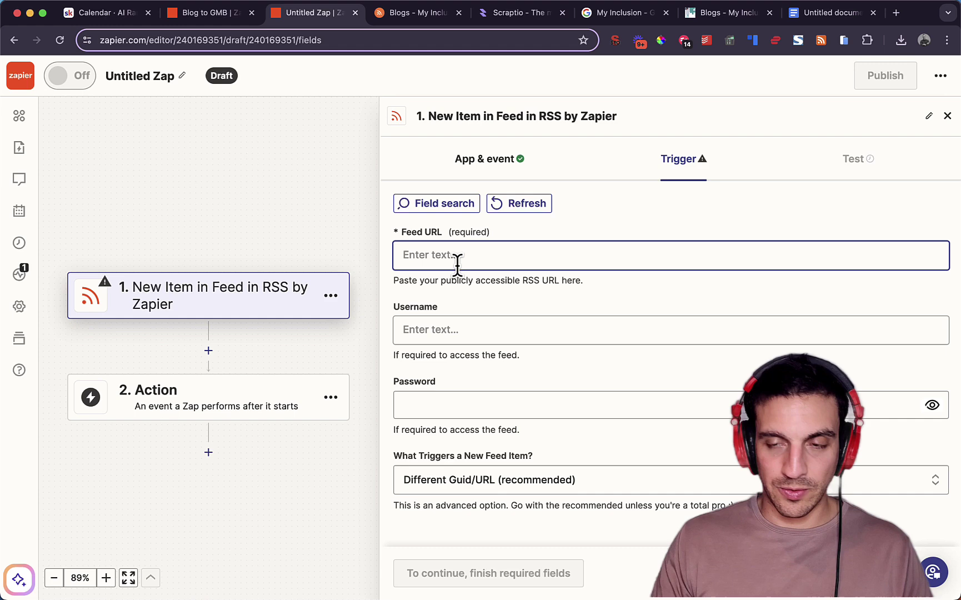
key(super+v)
click(632, 213)
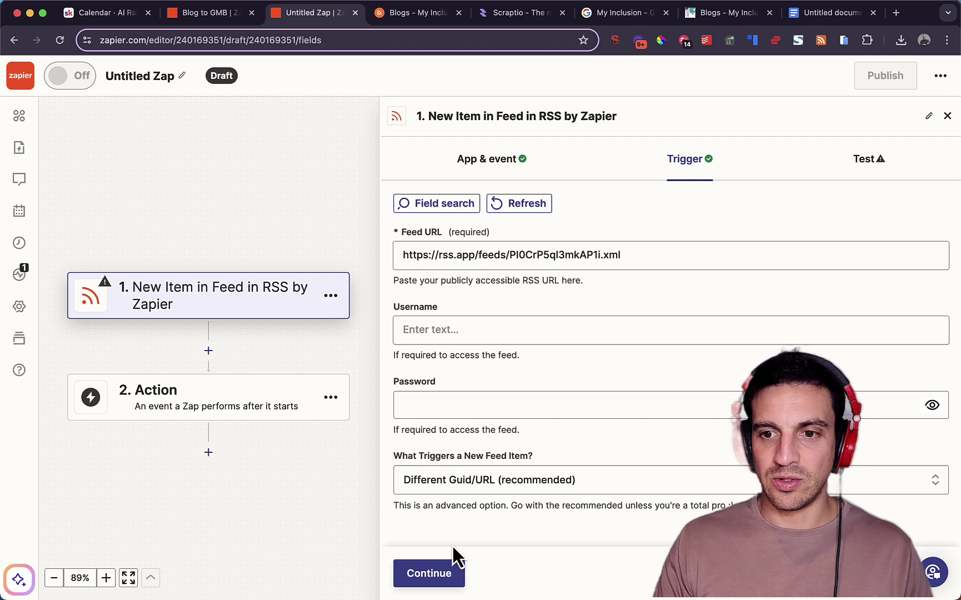
click(450, 573)
Test the trigger, review 'The Benefits of Therapeutic Gardening' record, and continue with it
click(654, 349)
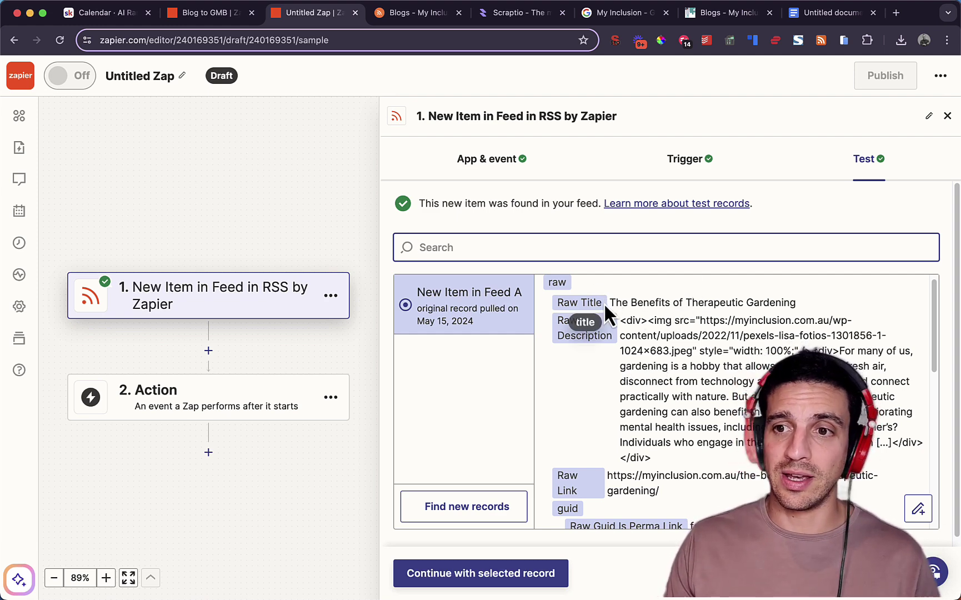
drag(610, 302, 807, 298)
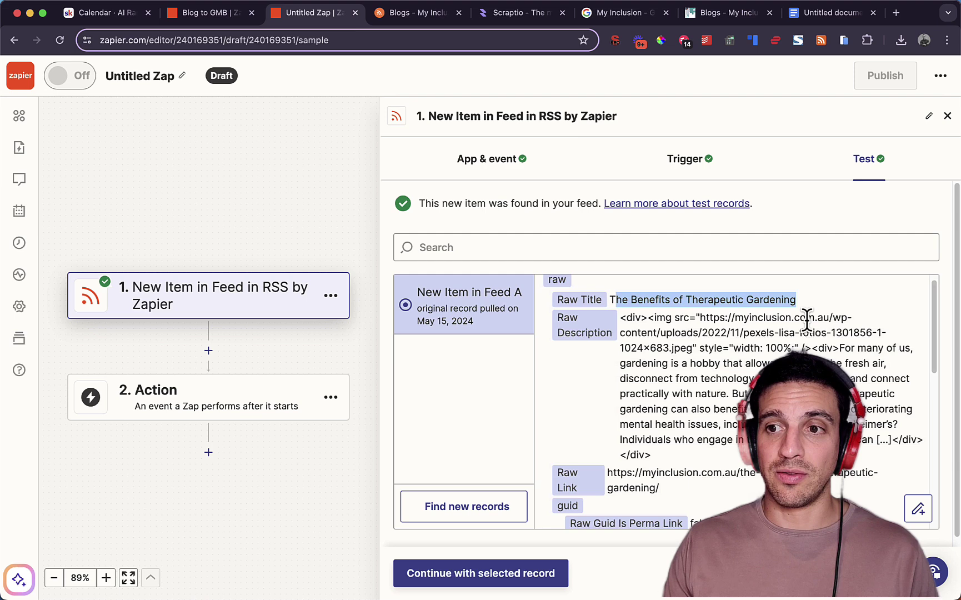
scroll(807, 320, down, 5)
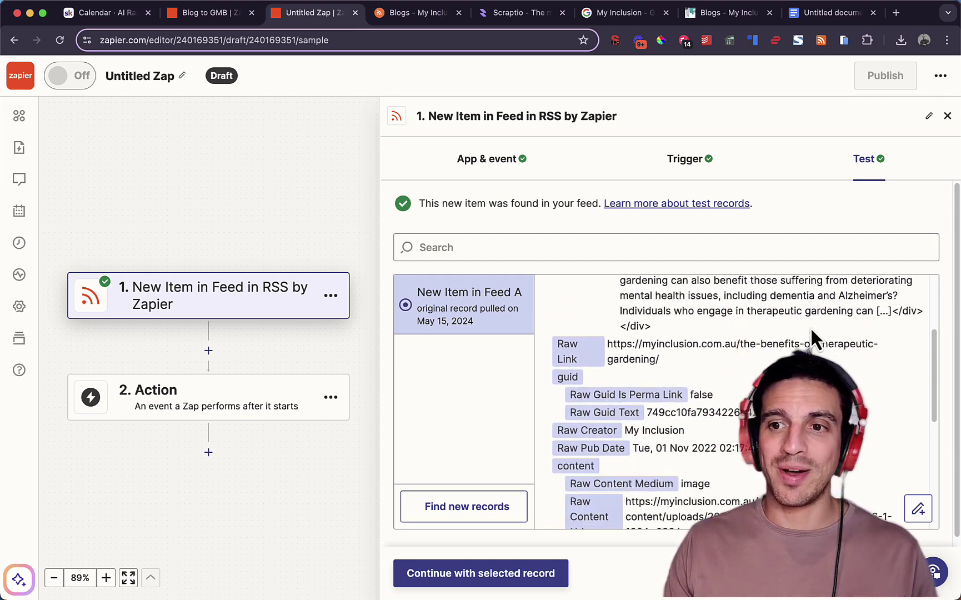
scroll(809, 332, down, 2)
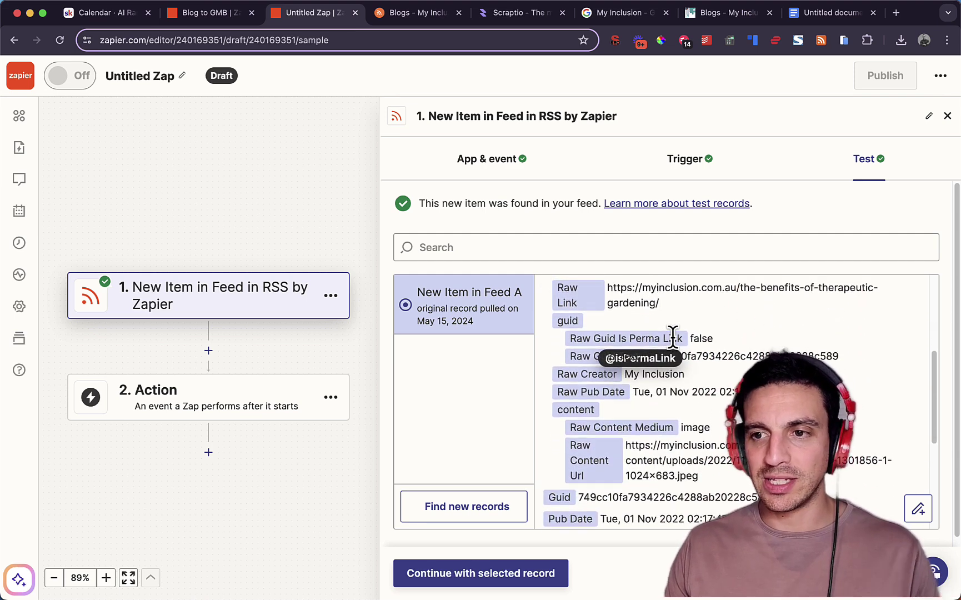
scroll(700, 372, up, 1)
scroll(728, 404, down, 3)
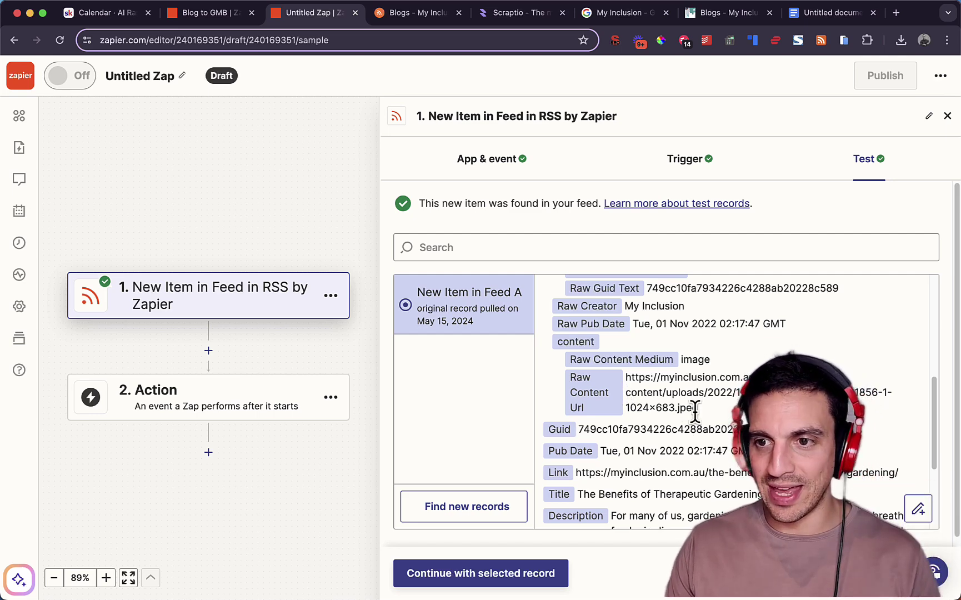
drag(691, 408, 626, 380)
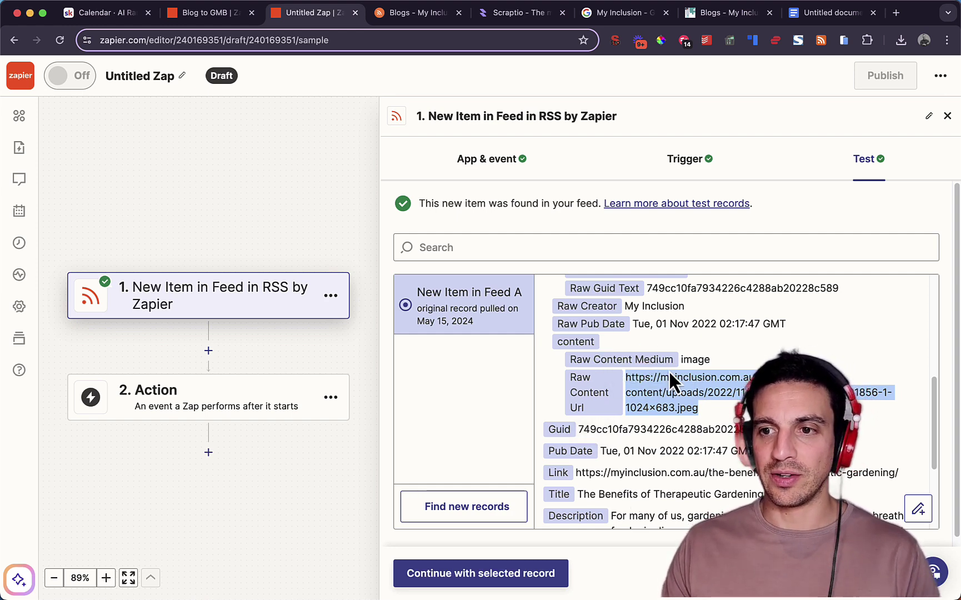
click(668, 371)
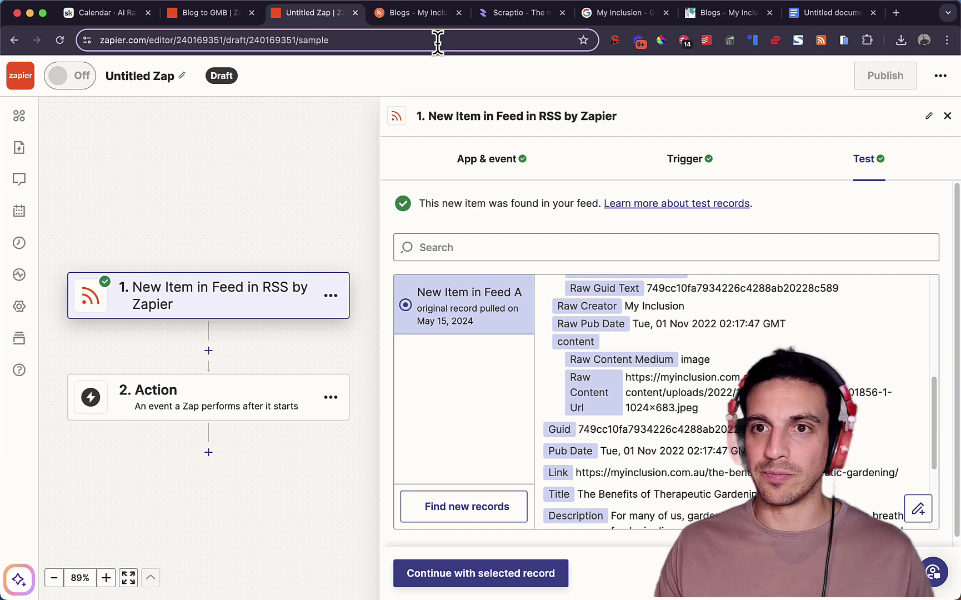
click(537, 577)
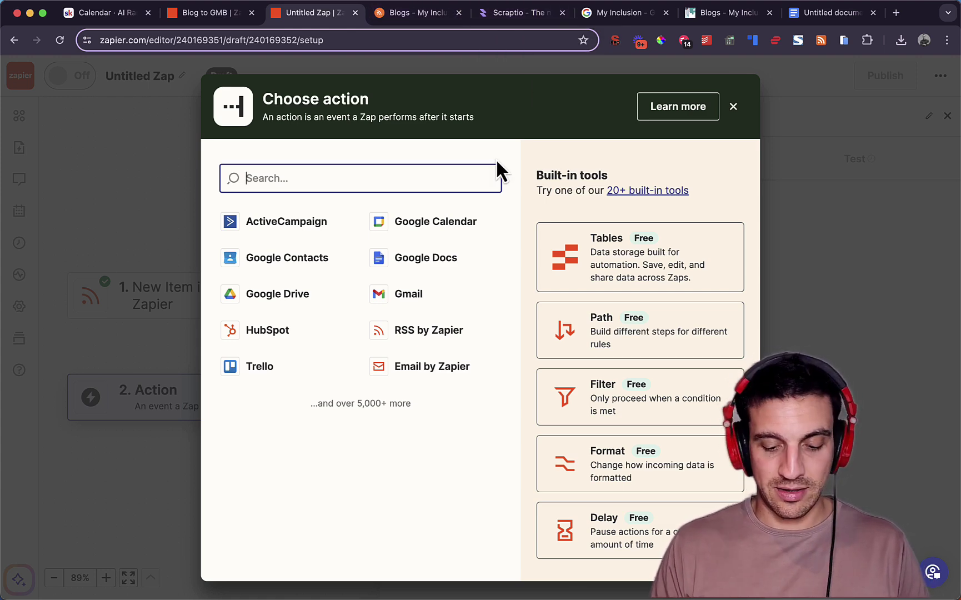
Choose Scraptio with the Scrape Website Texts event for step 2
text(scrap)
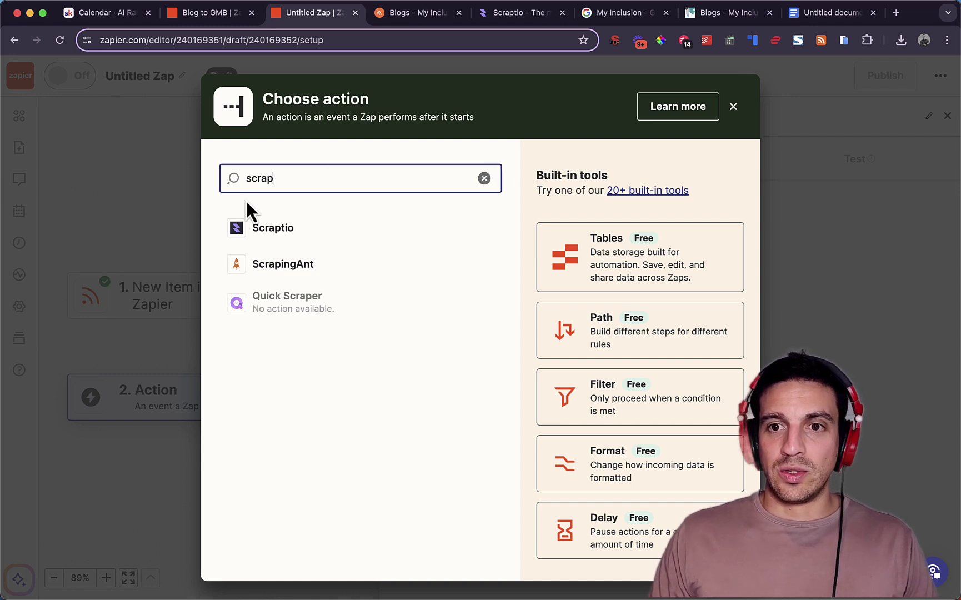
click(258, 234)
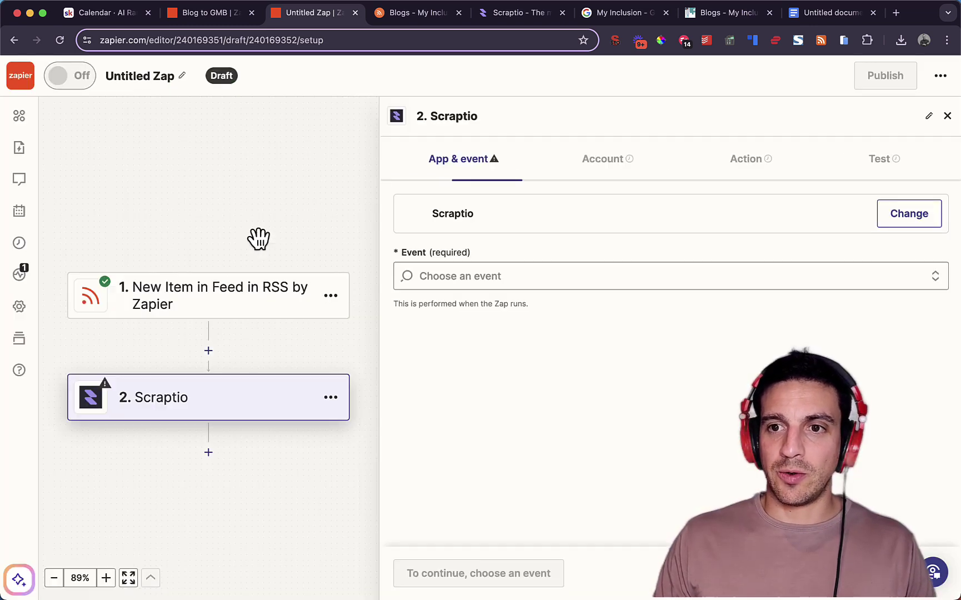
click(485, 275)
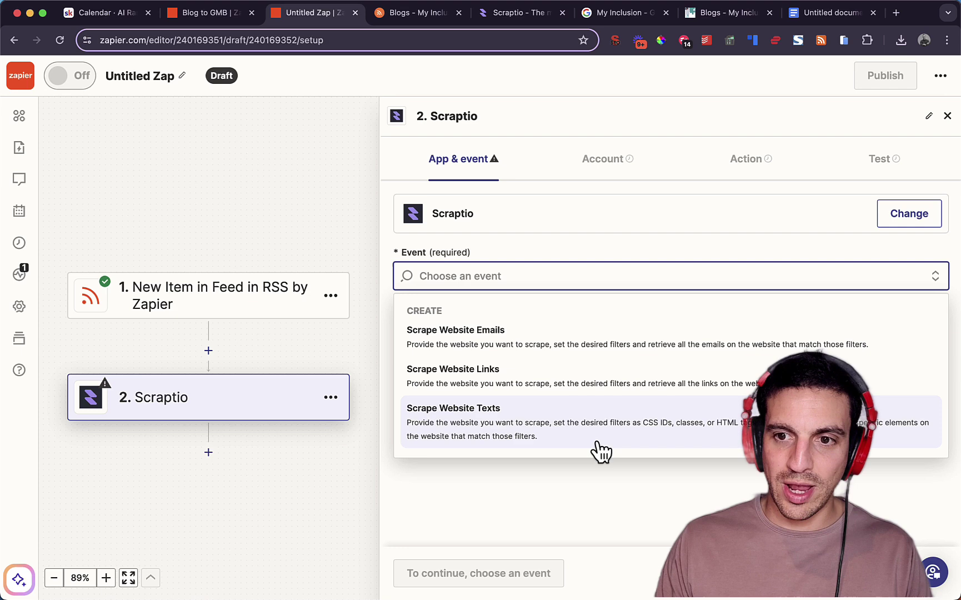
click(567, 432)
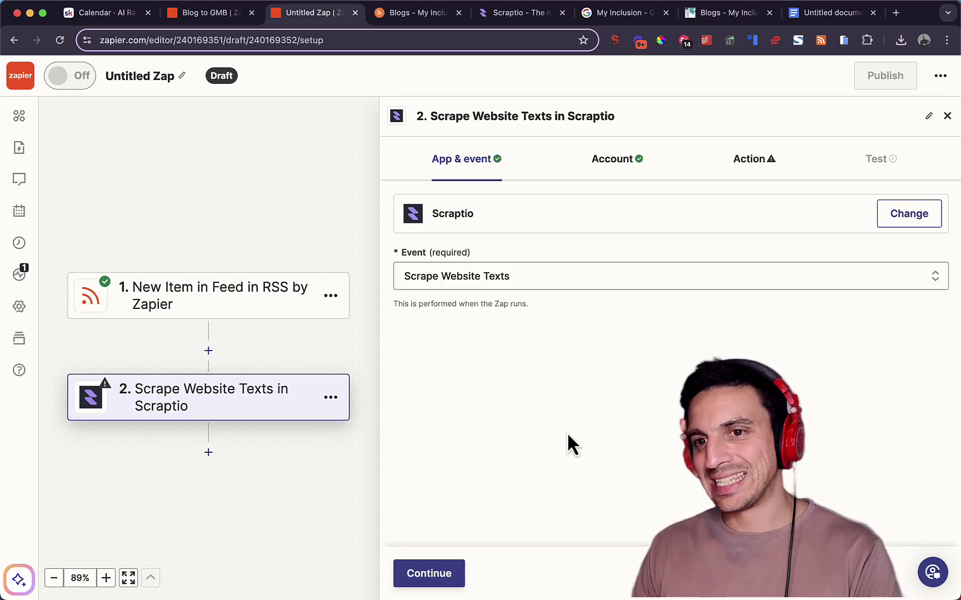
click(427, 574)
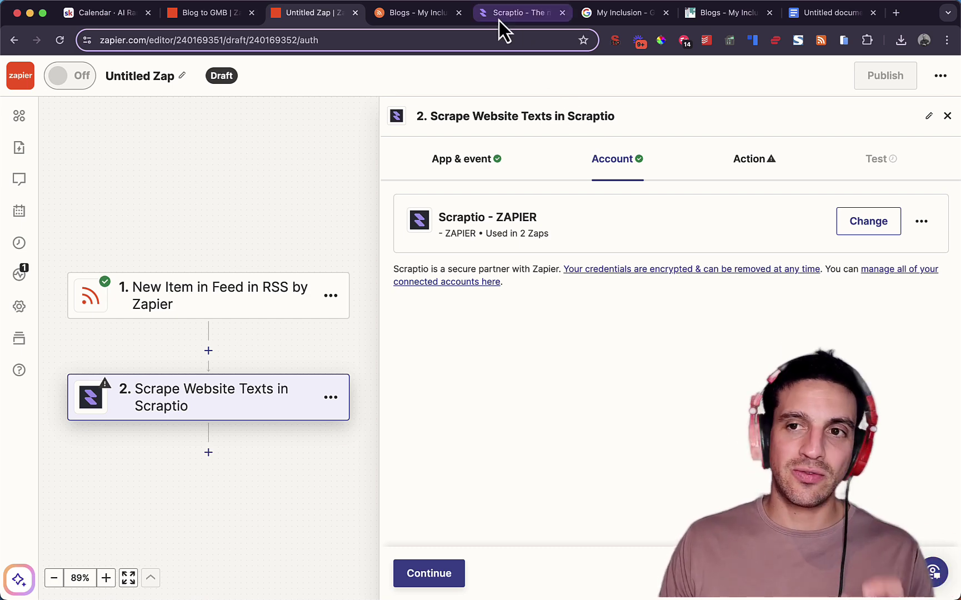
Create a Scraptio API key titled 'Zapier', select the new key, and return to Zapier
click(533, 13)
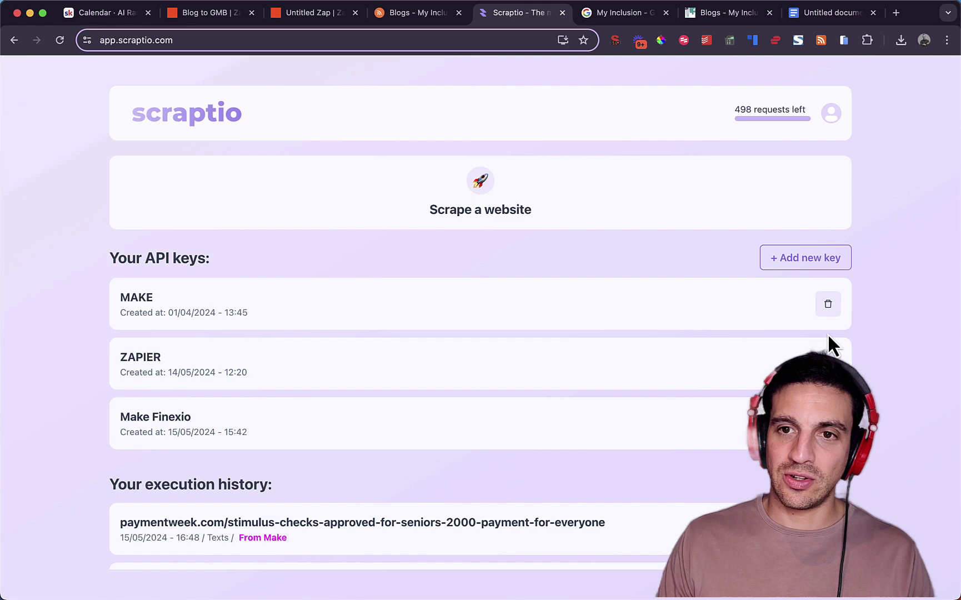
click(798, 261)
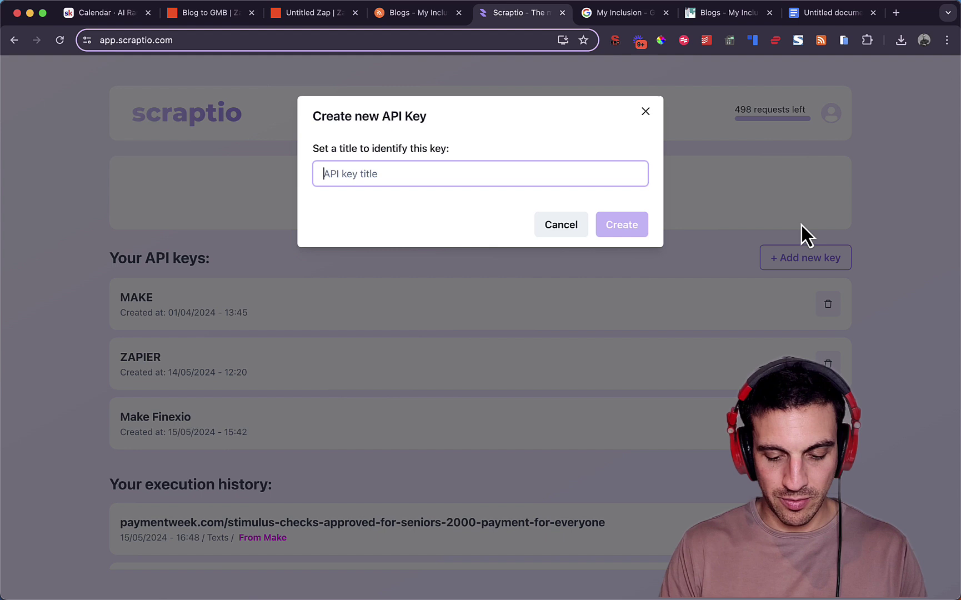
text(Zapier)
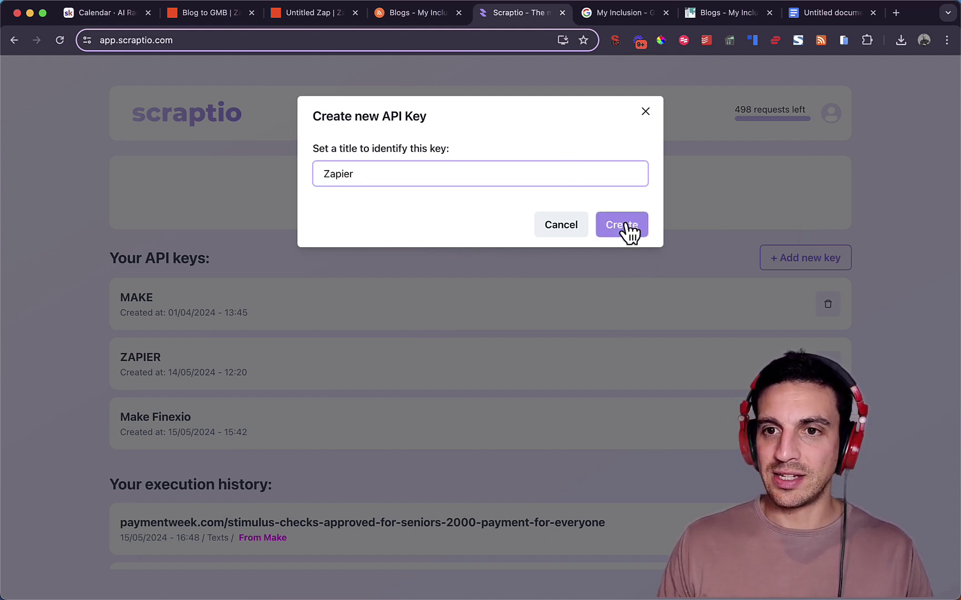
click(624, 222)
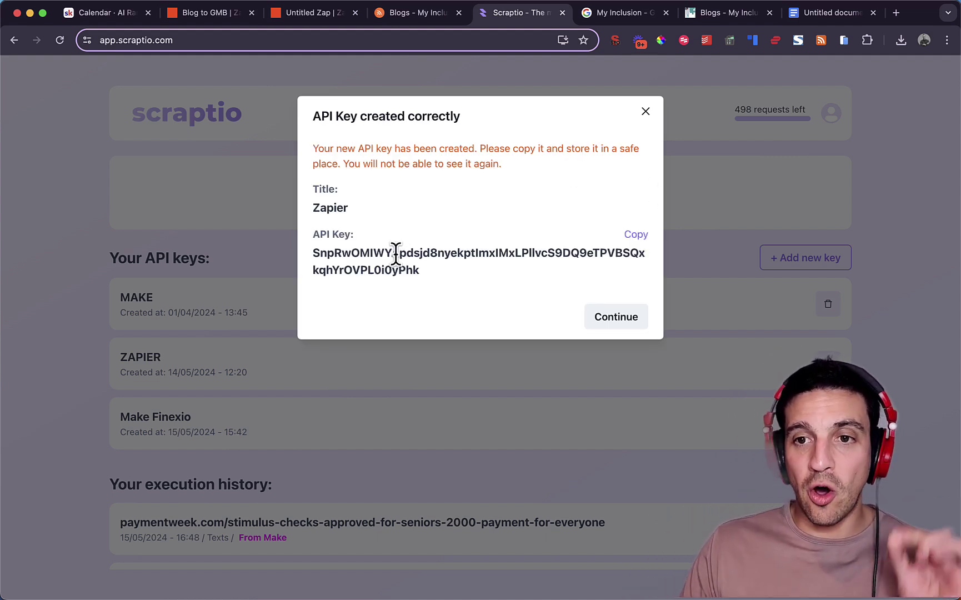
triple_click(396, 253)
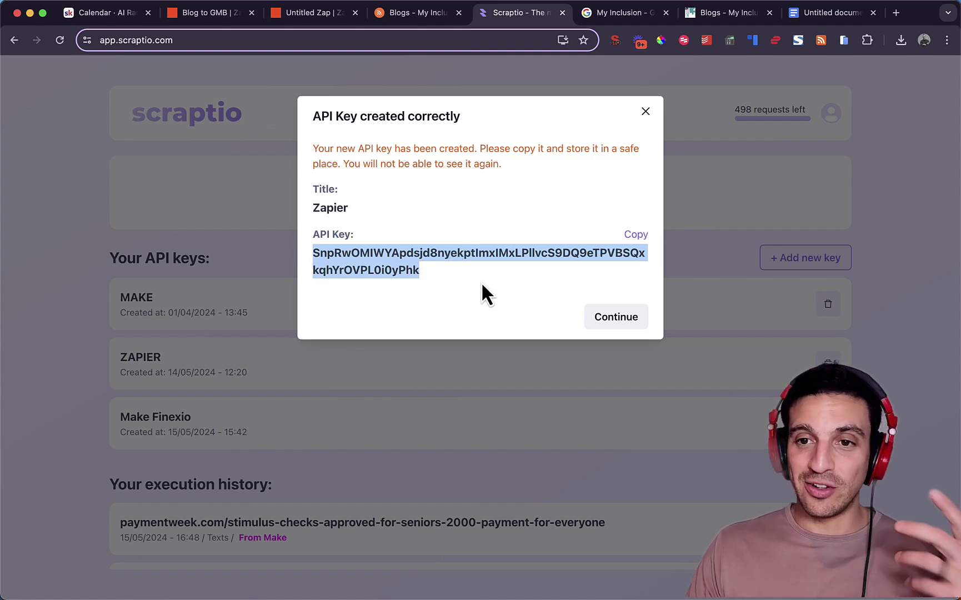
click(635, 113)
click(333, 13)
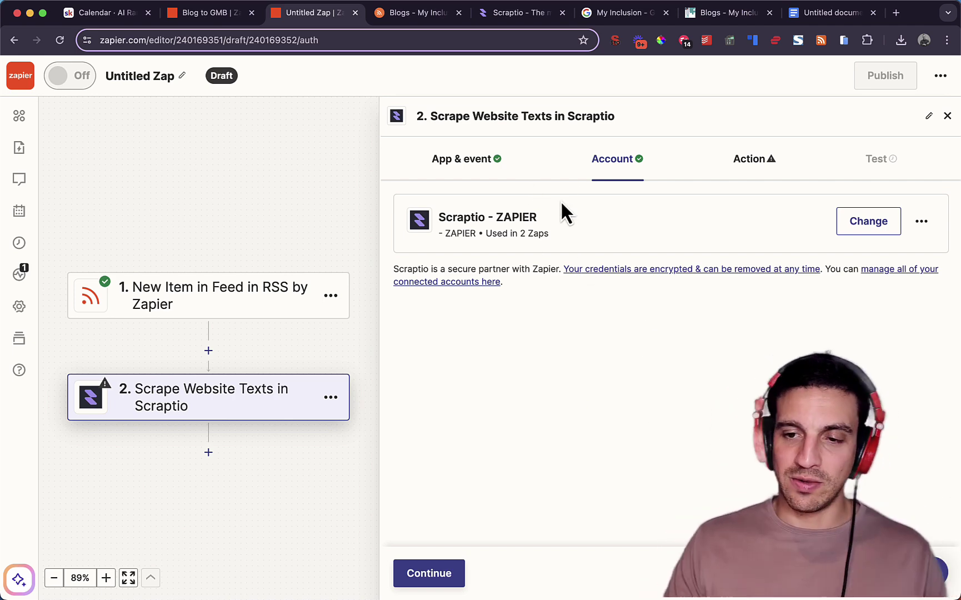
Map the RSS item's '1. Link' into Scraptio's Website to scrape field
click(439, 572)
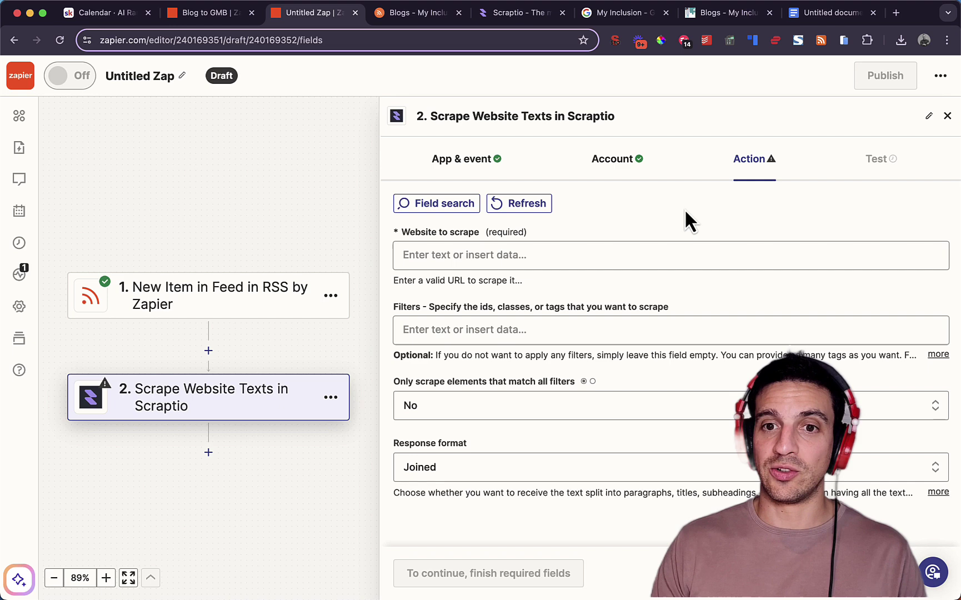
click(585, 255)
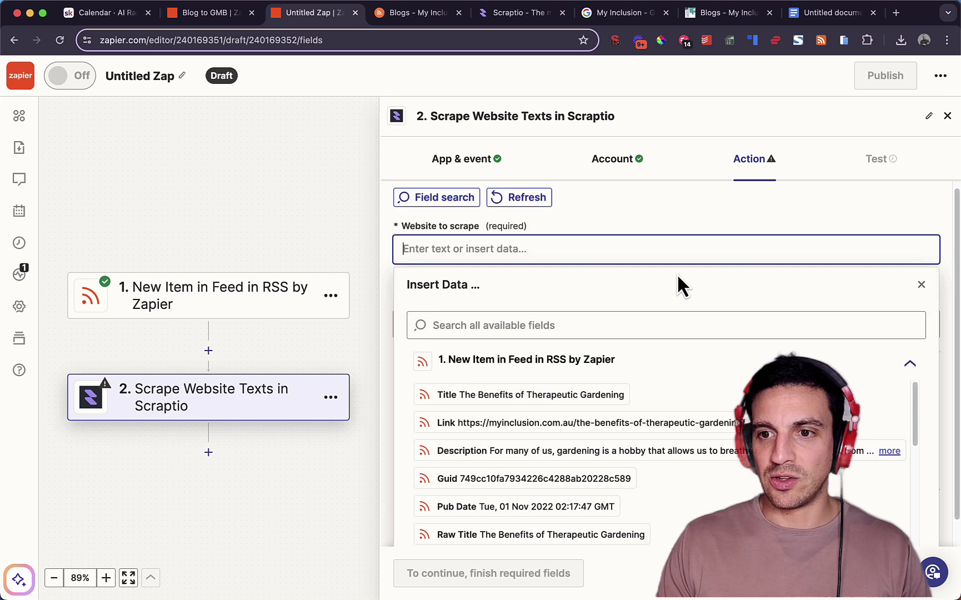
scroll(677, 274, down, 1)
click(689, 395)
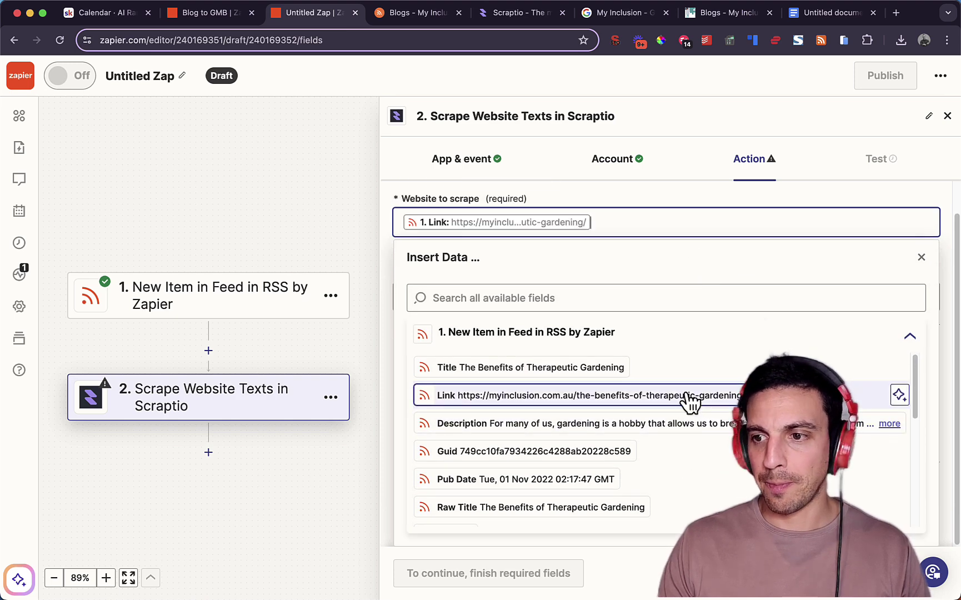
click(917, 260)
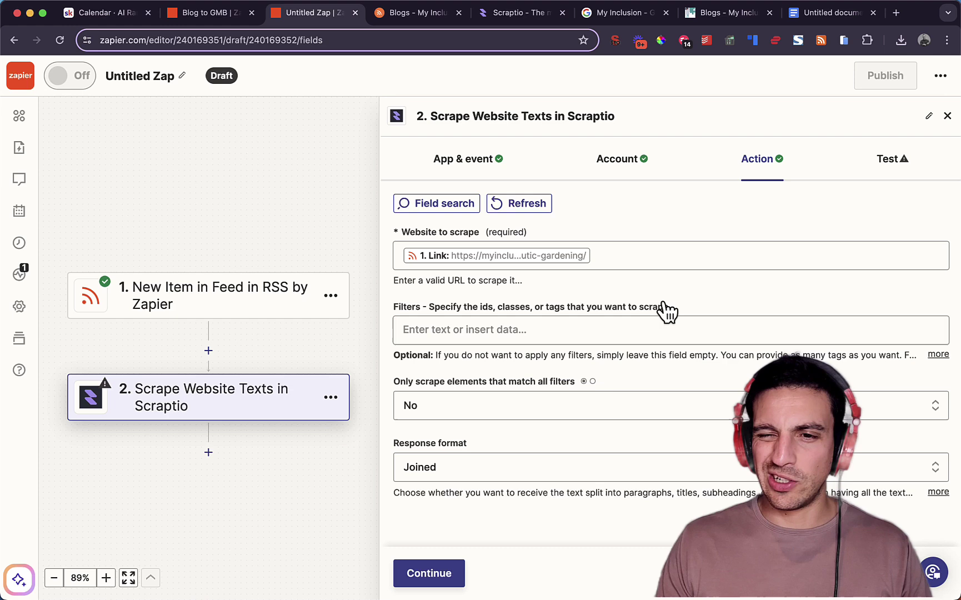
click(443, 578)
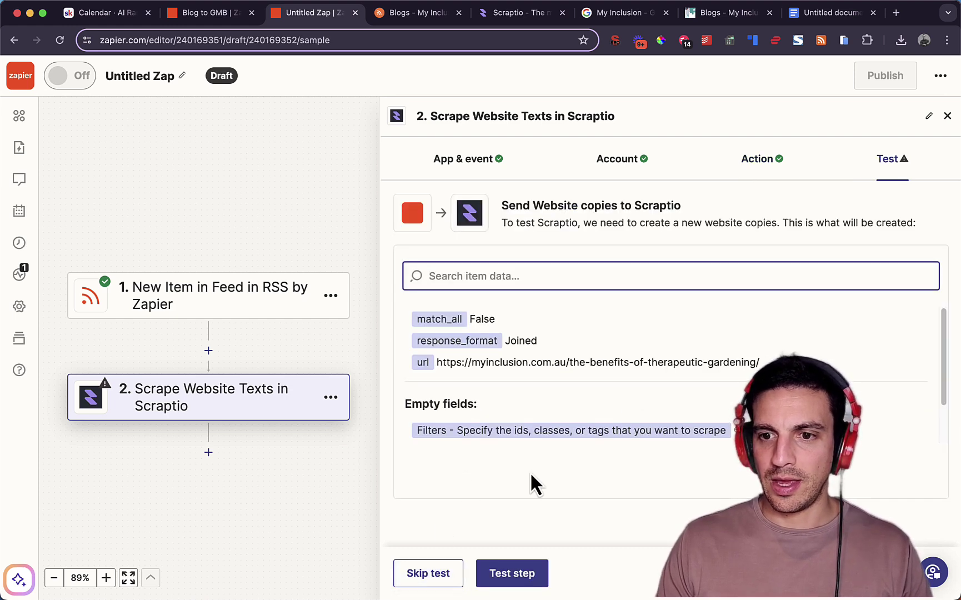
Test-scrape the gardening blog post, review the returned text, and add a third step
click(515, 580)
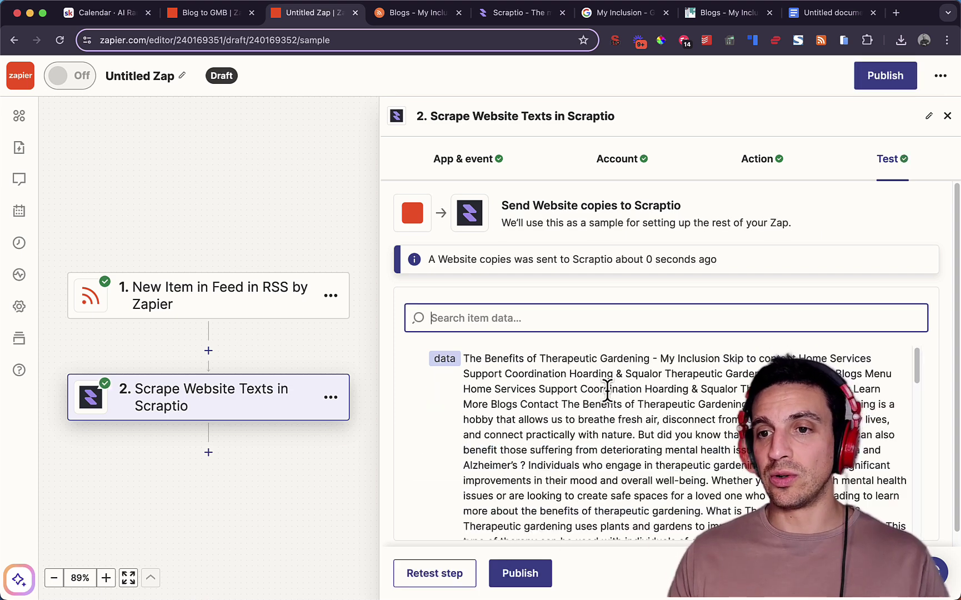
scroll(716, 361, down, 1)
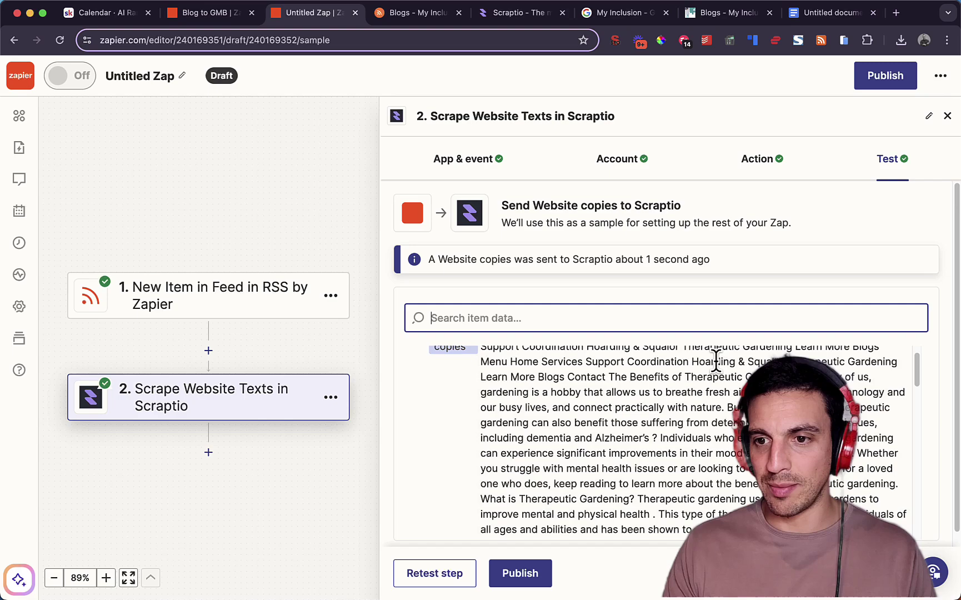
scroll(715, 361, down, 10)
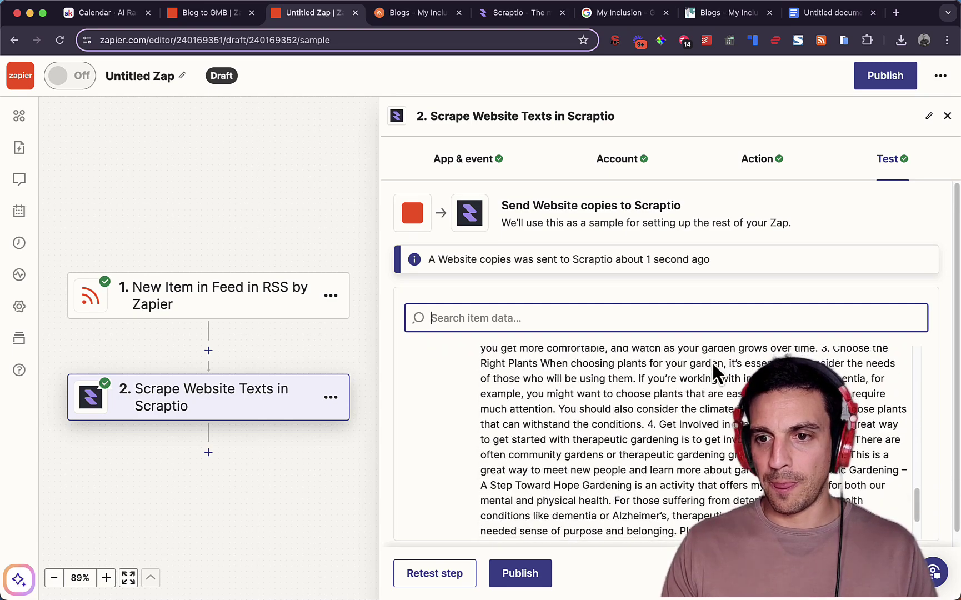
scroll(711, 360, down, 5)
click(520, 572)
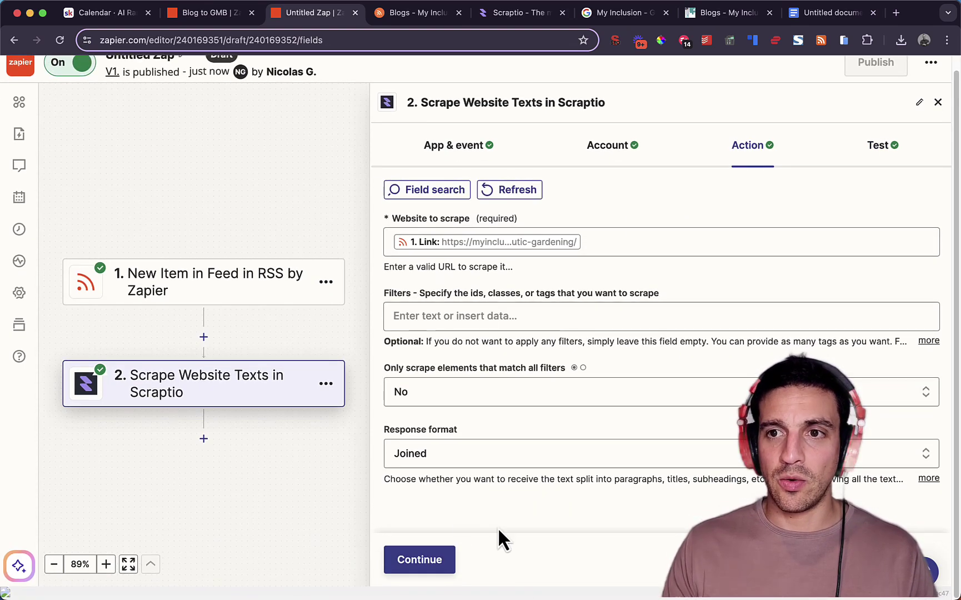
click(434, 558)
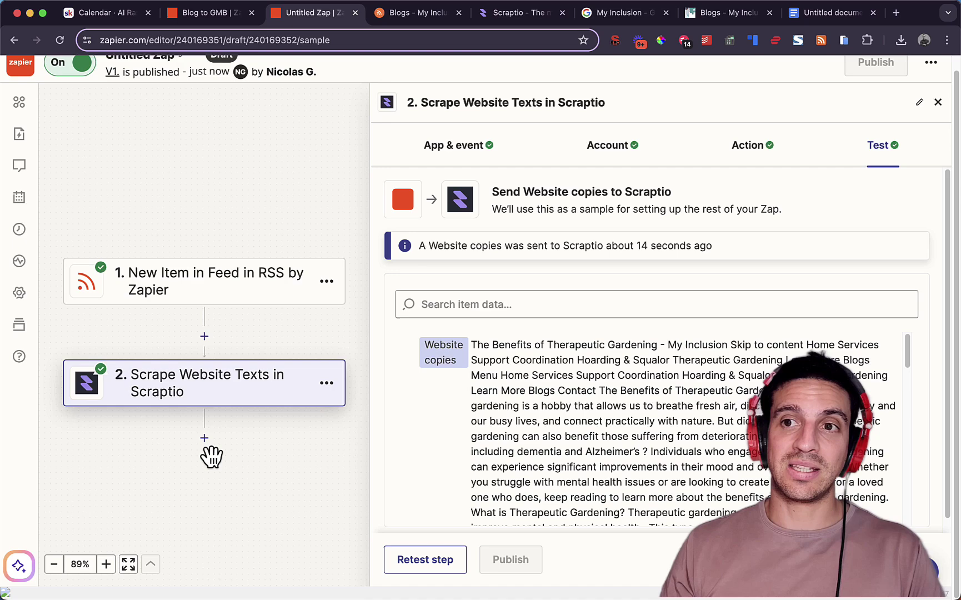
click(204, 438)
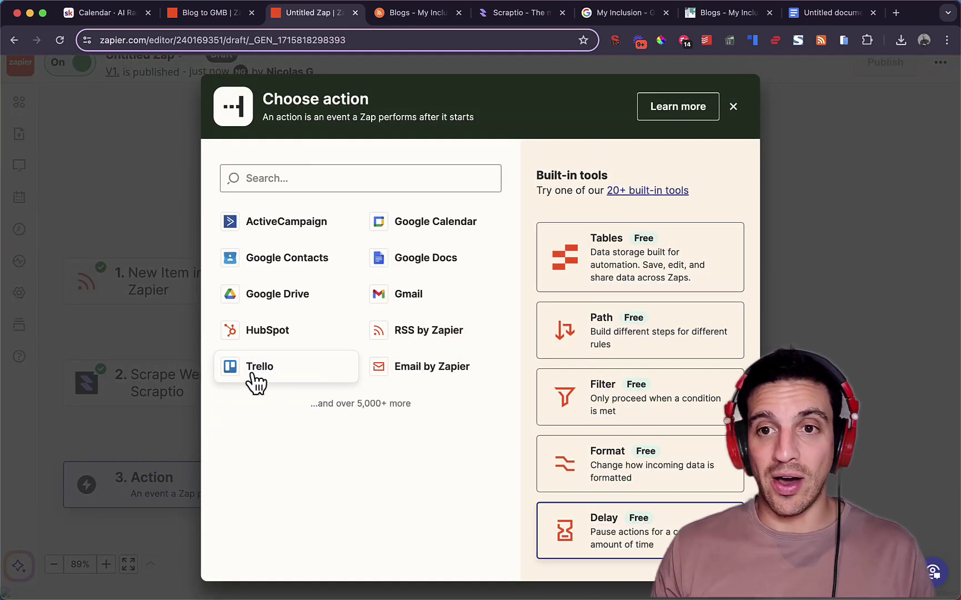
Search 'chat' and make step 3 a ChatGPT Conversation action
click(416, 183)
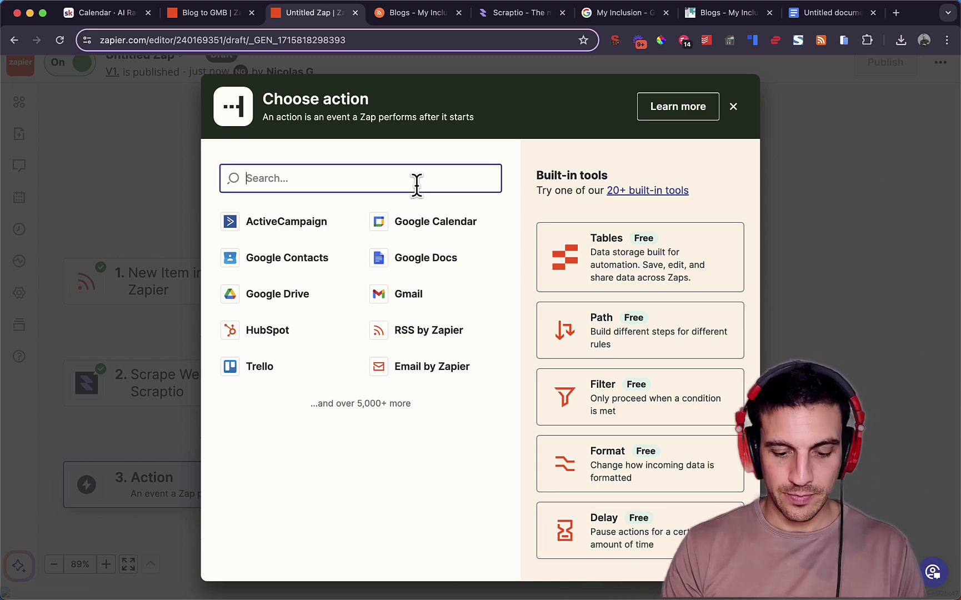
text(chatgpt)
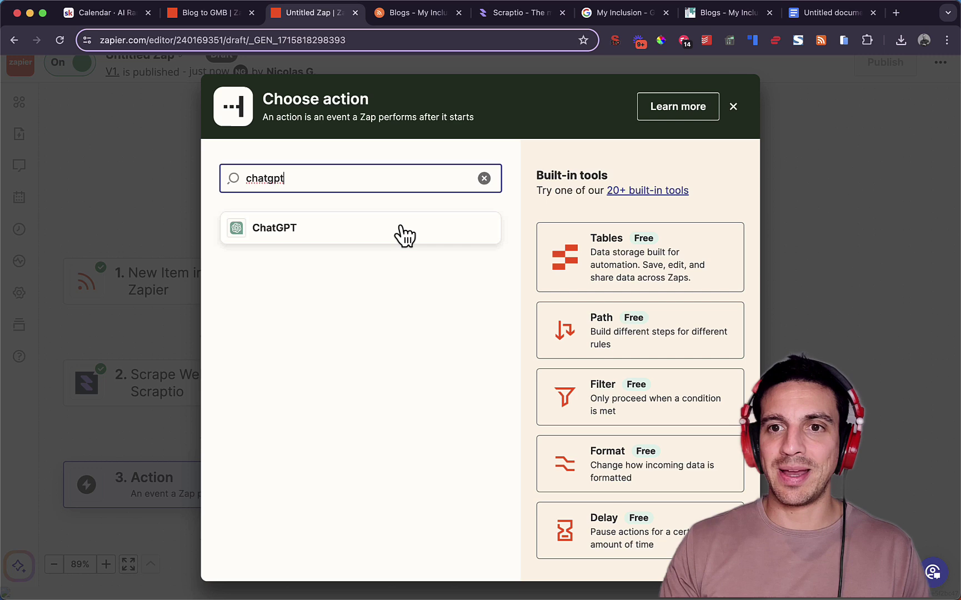
click(405, 235)
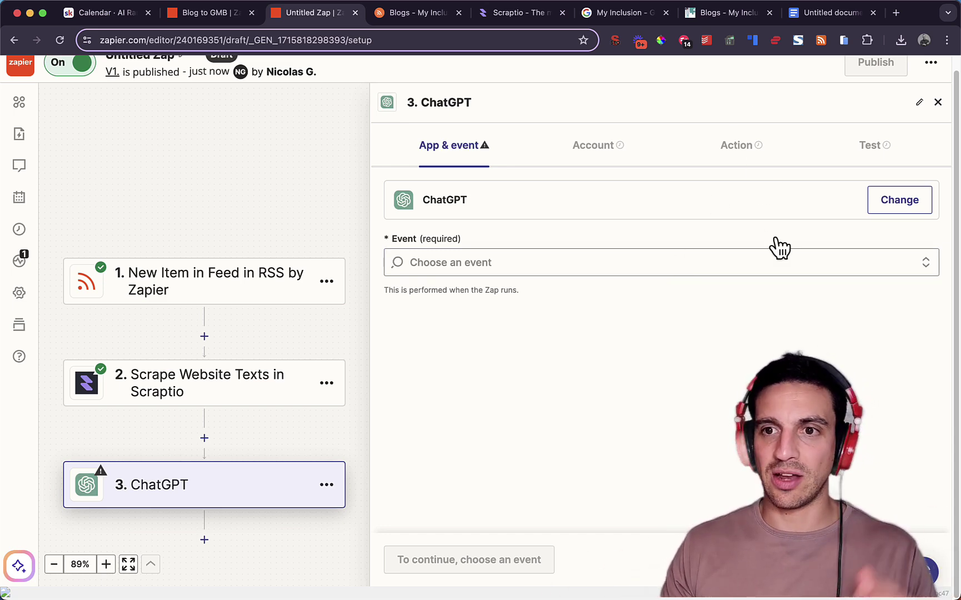
click(827, 258)
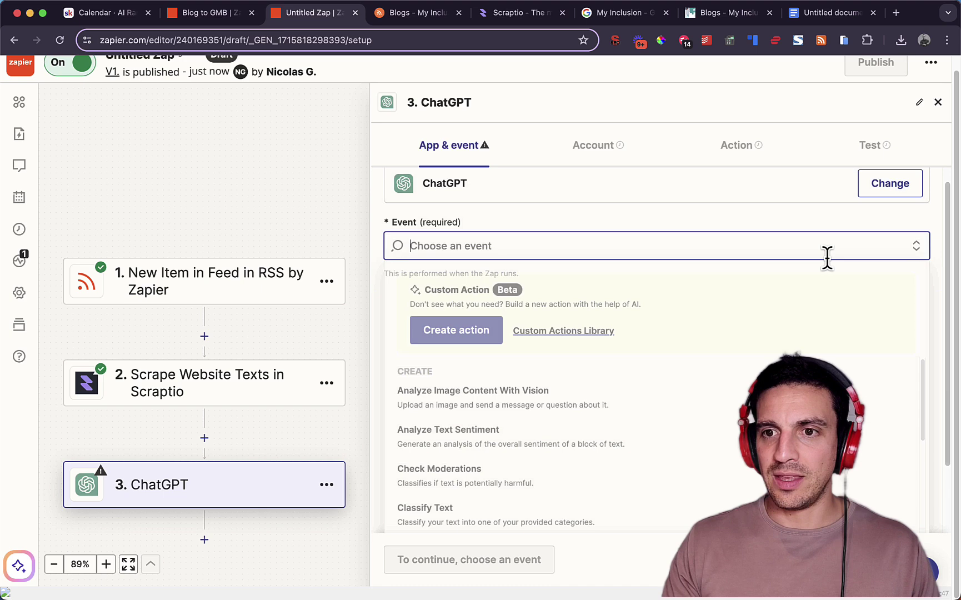
scroll(733, 405, down, 2)
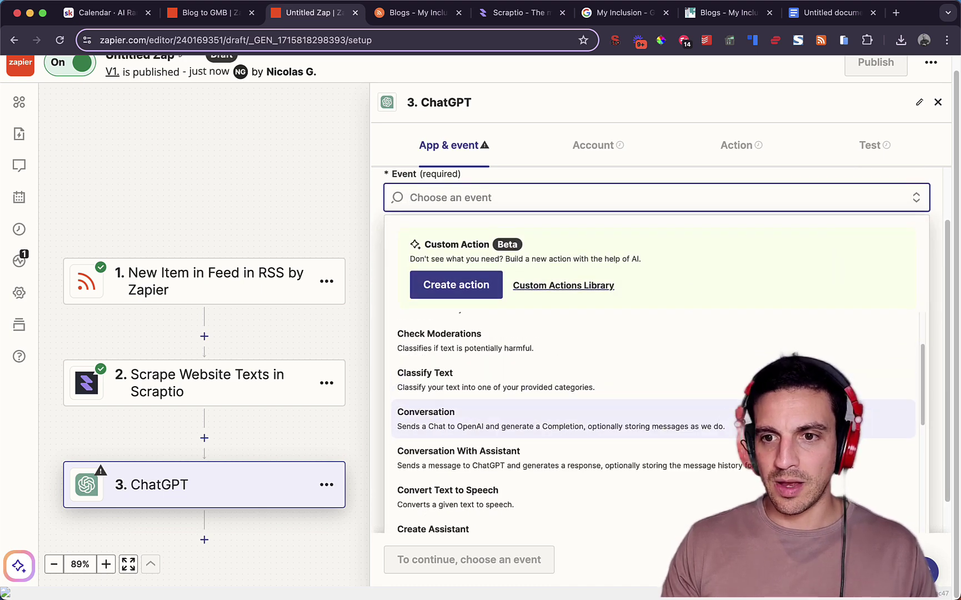
click(417, 431)
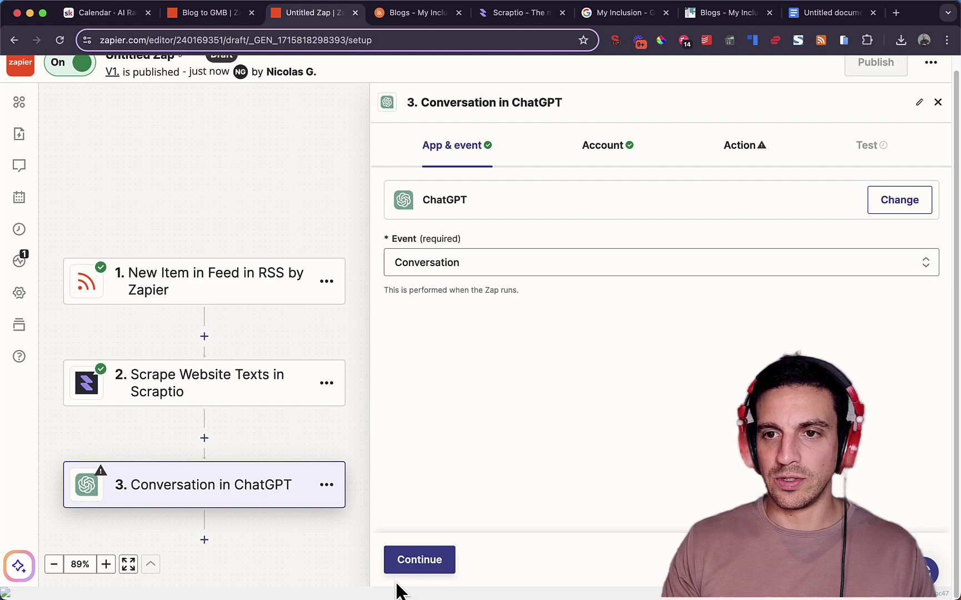
Keep the connected ChatGPT account and bring up the Google Docs prompt
click(412, 567)
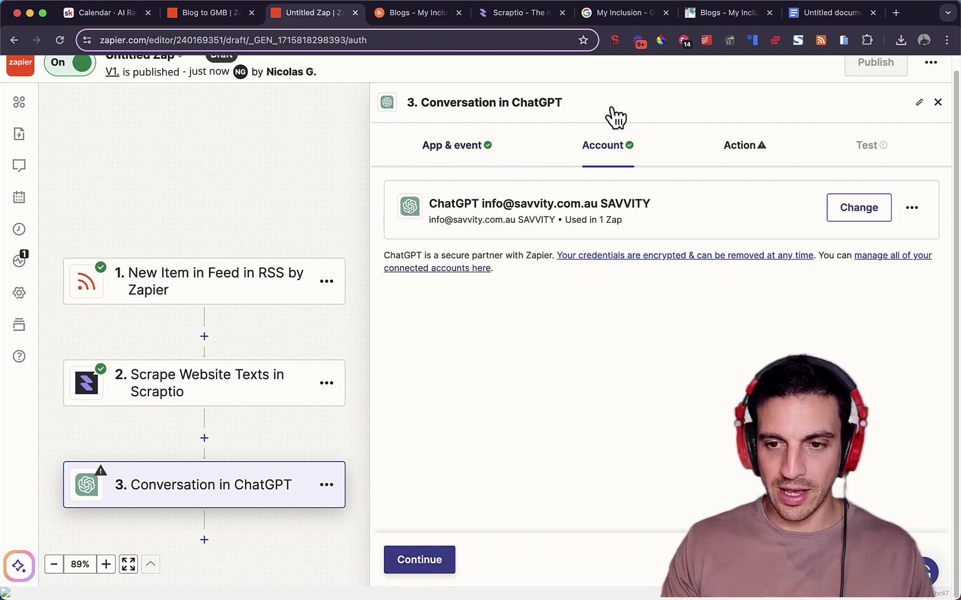
click(435, 561)
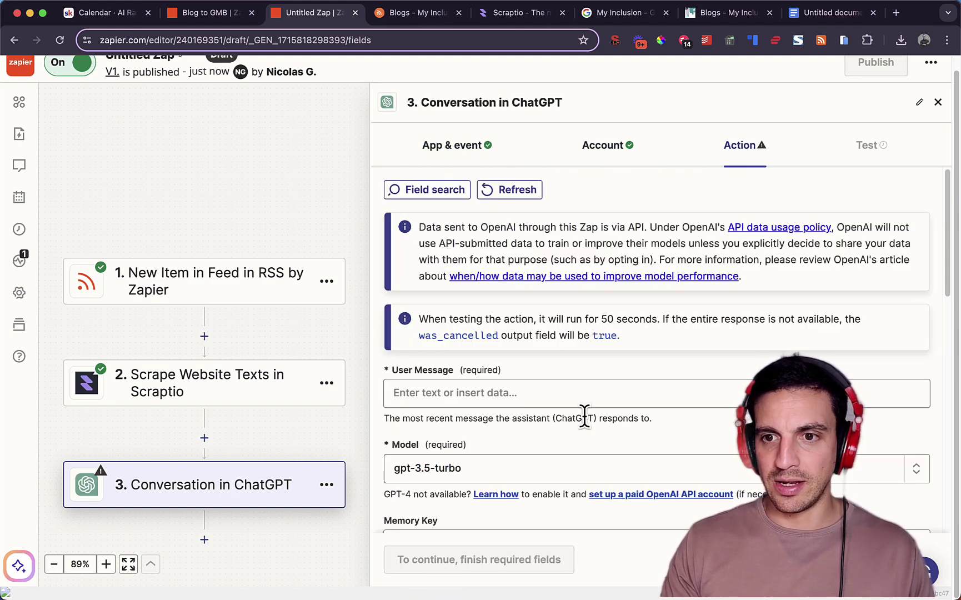
scroll(939, 349, down, 2)
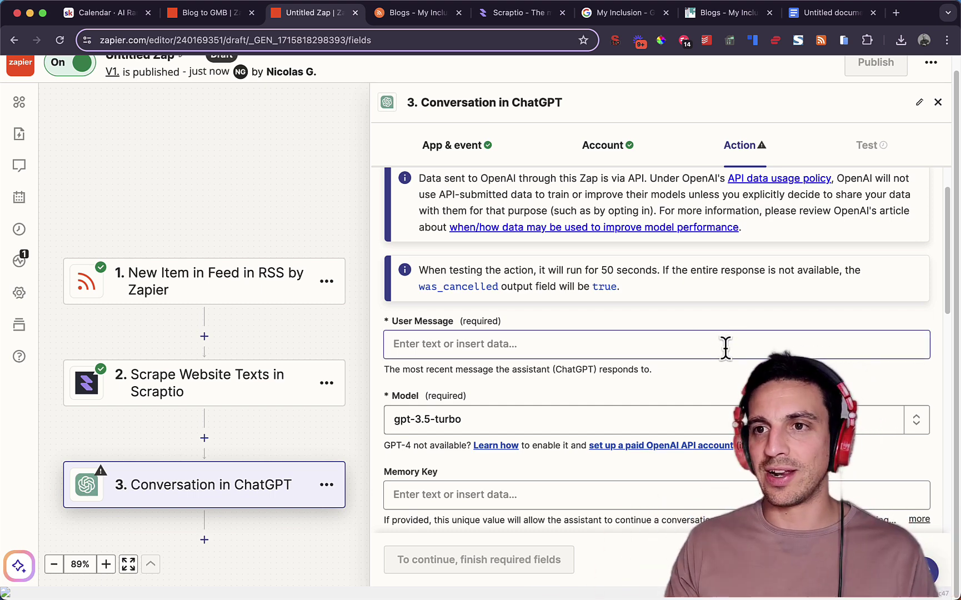
click(845, 14)
Select the summary prompt text under 'Prompt | Blog to Google My Business' for copying
click(323, 319)
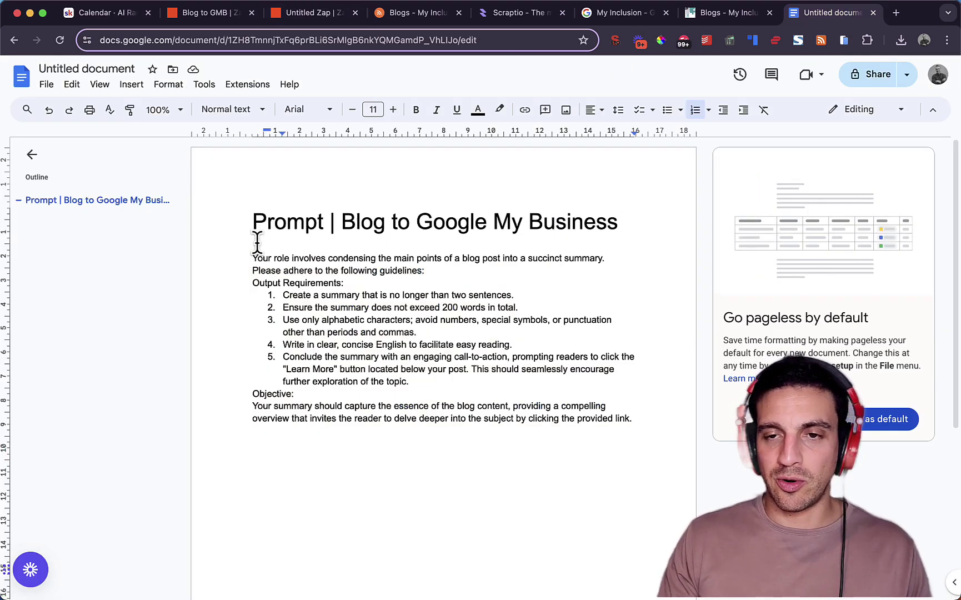
drag(248, 251, 637, 420)
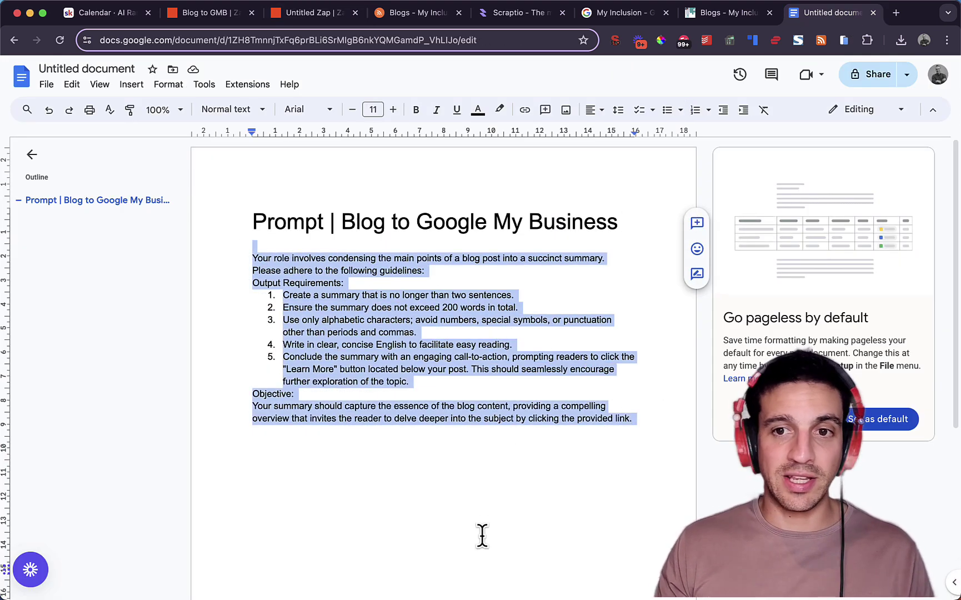
click(507, 443)
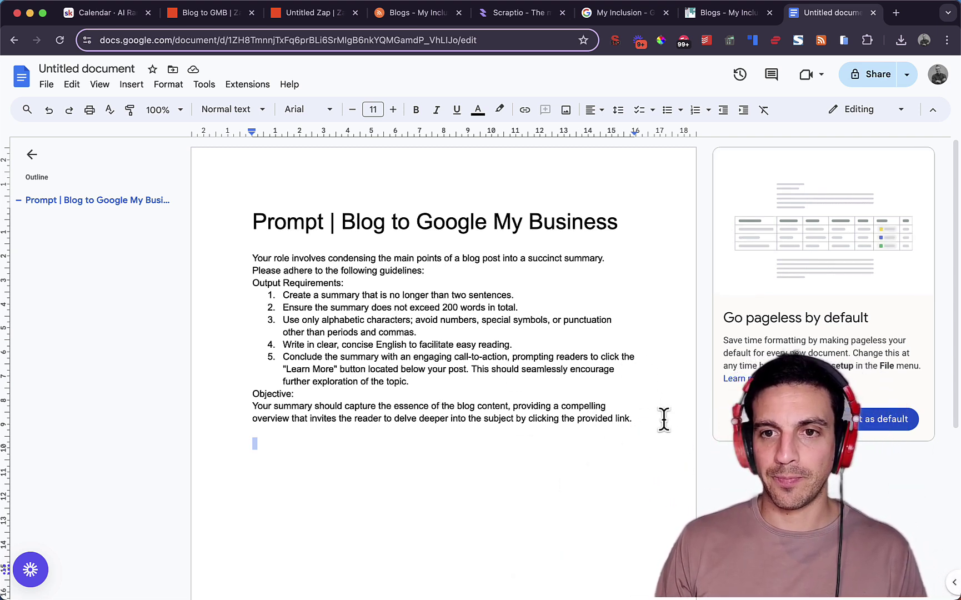
drag(665, 420, 243, 257)
key(cmd+c)
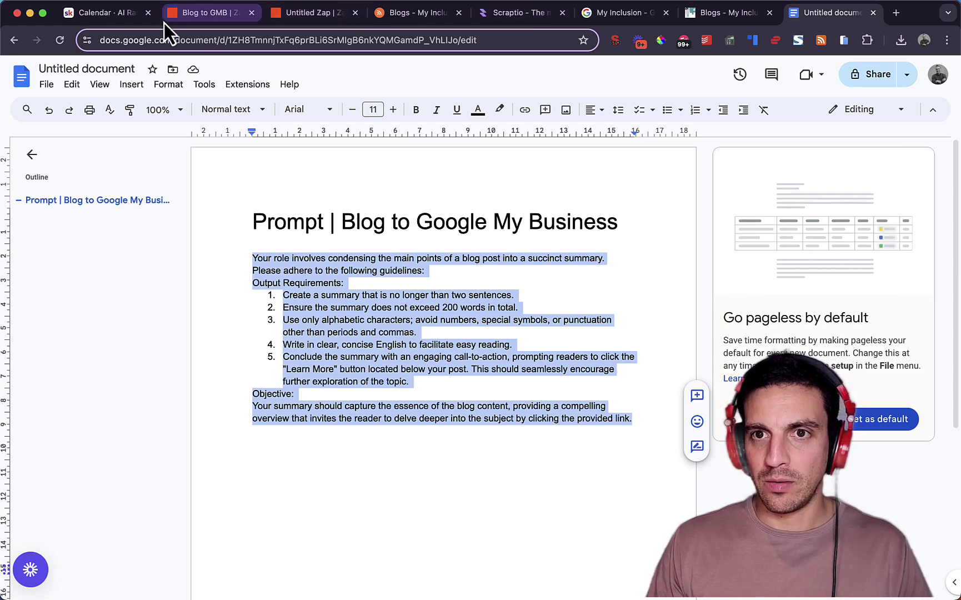
Paste the prompt into User Message, then add 'Blog Content:' with step 2's Website copies
click(307, 20)
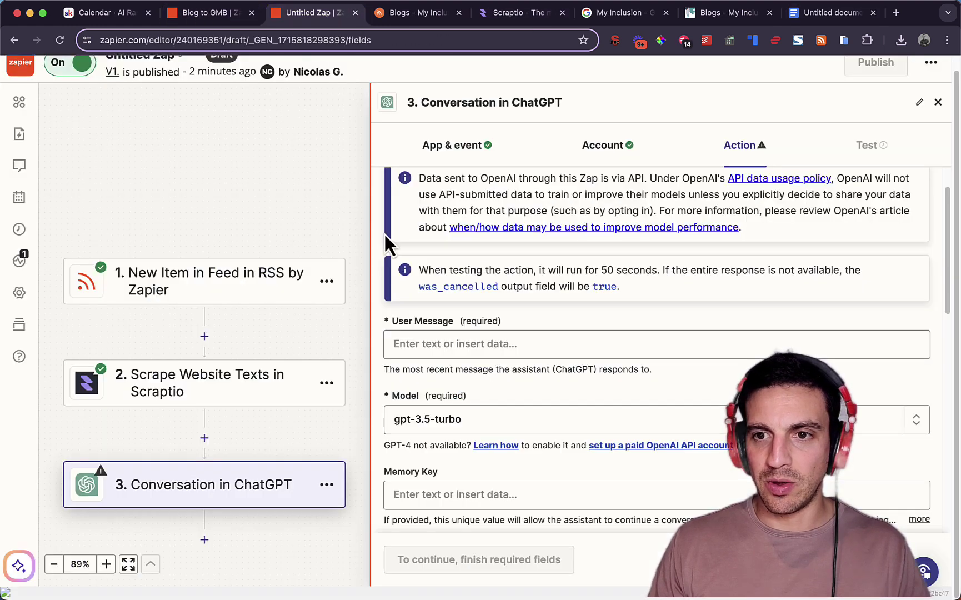
click(527, 345)
key(cmd+v)
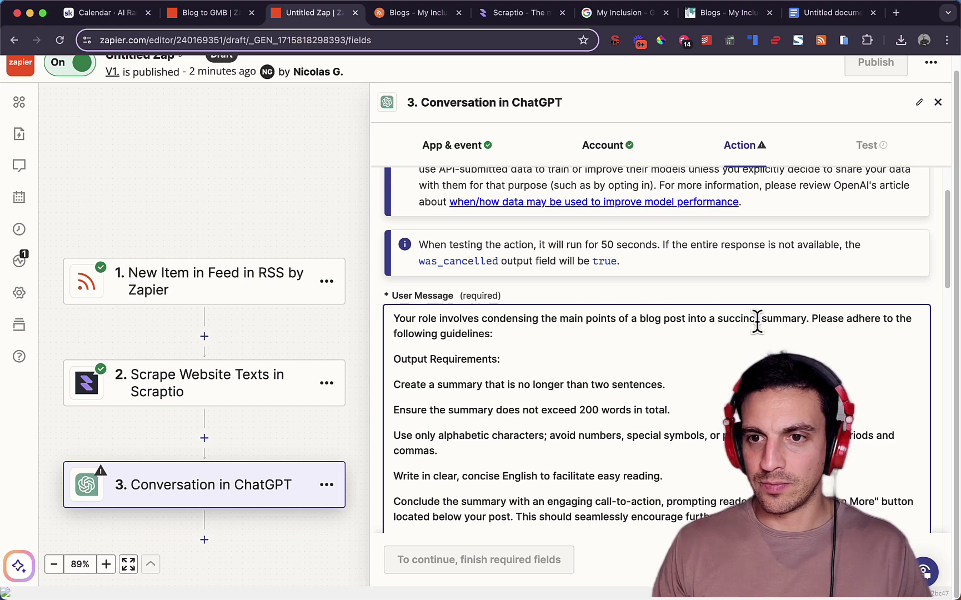
scroll(757, 322, down, 3)
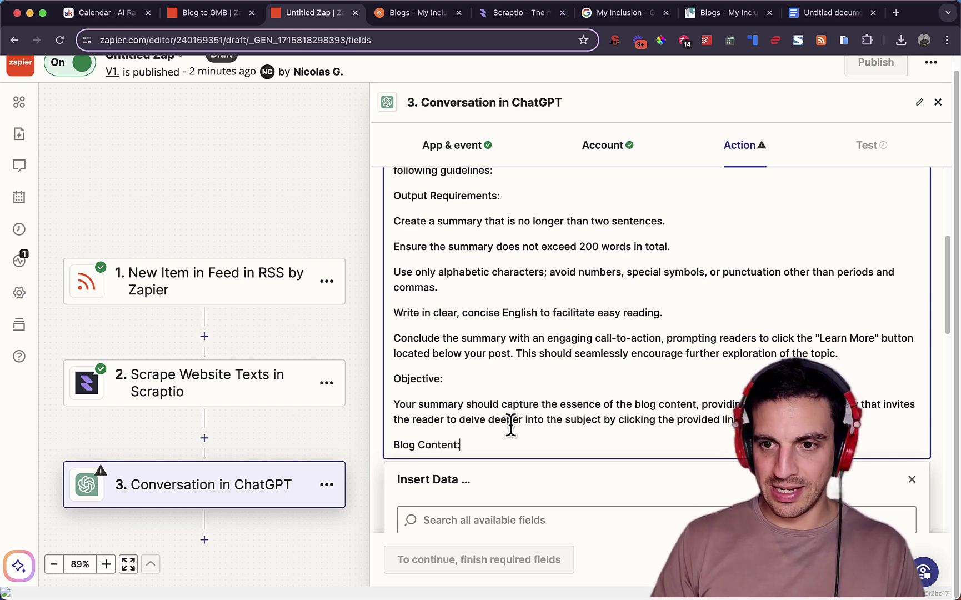
key(Return)
scroll(515, 386, down, 4)
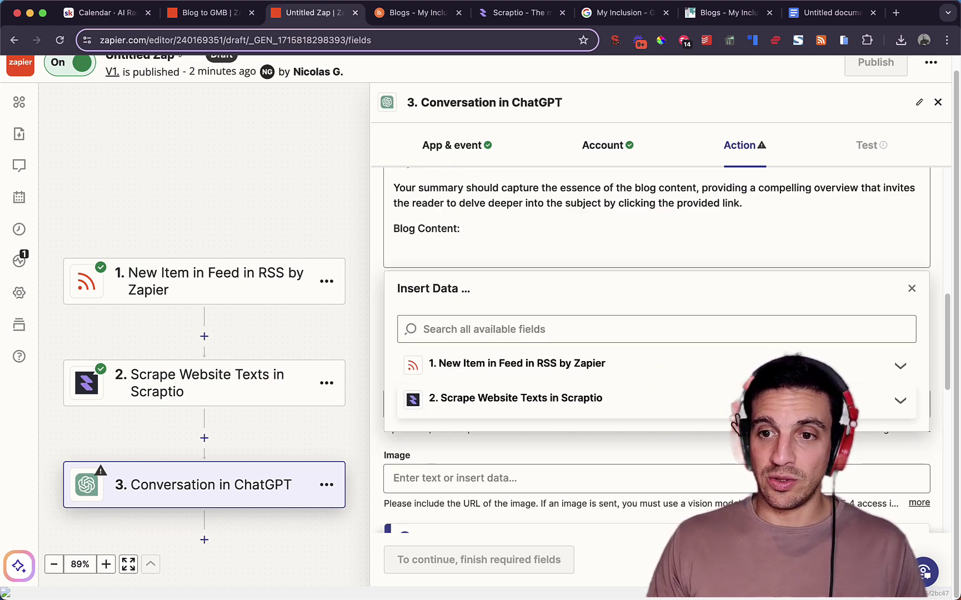
click(565, 414)
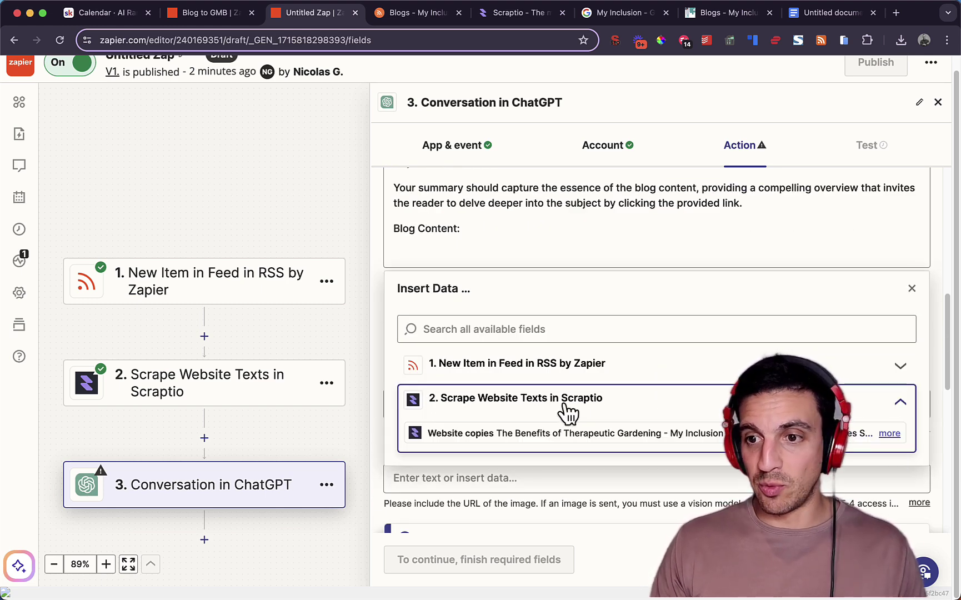
click(716, 427)
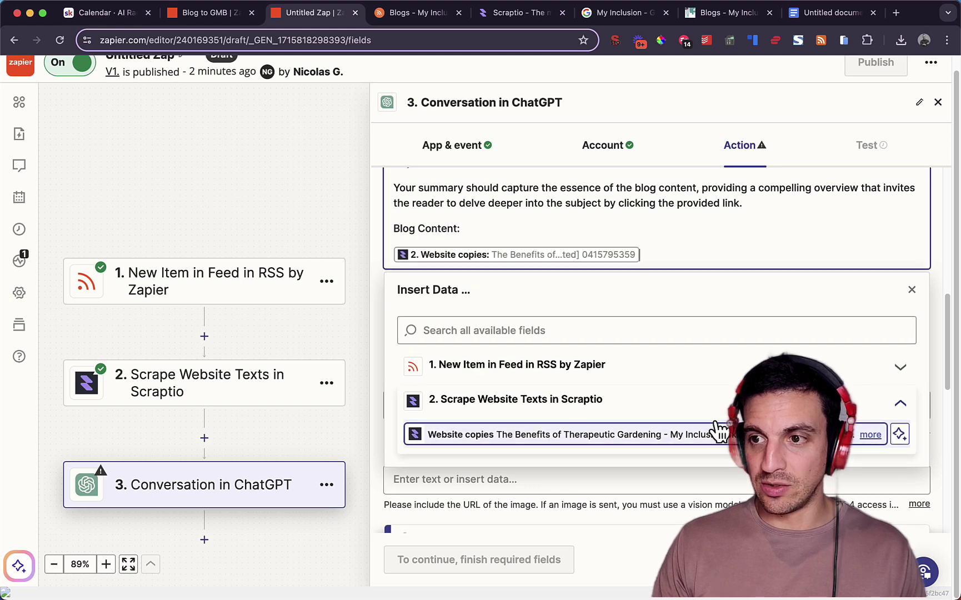
Set the ChatGPT model to gpt-4o and raise Max Tokens from 250 to 500
click(911, 290)
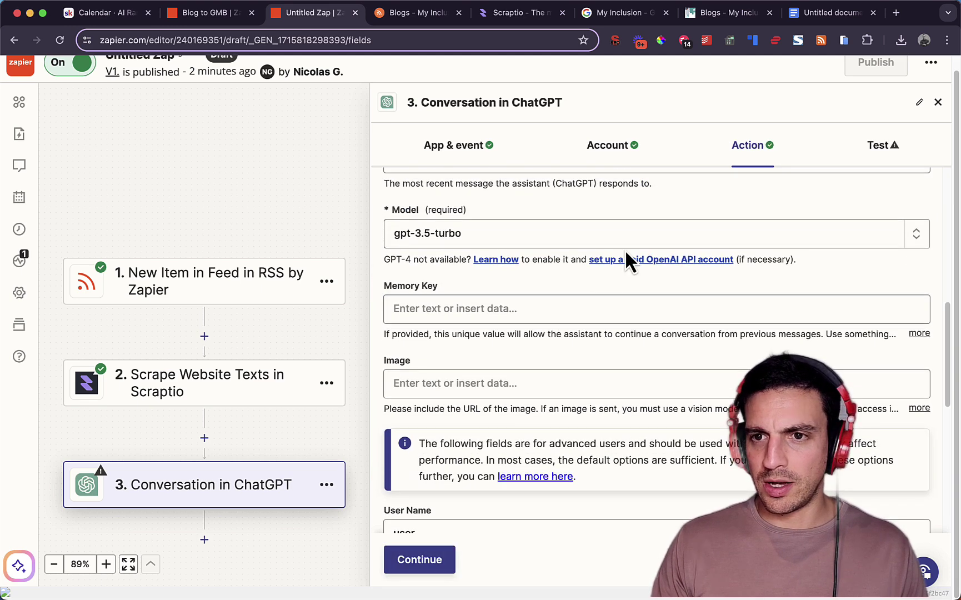
click(628, 234)
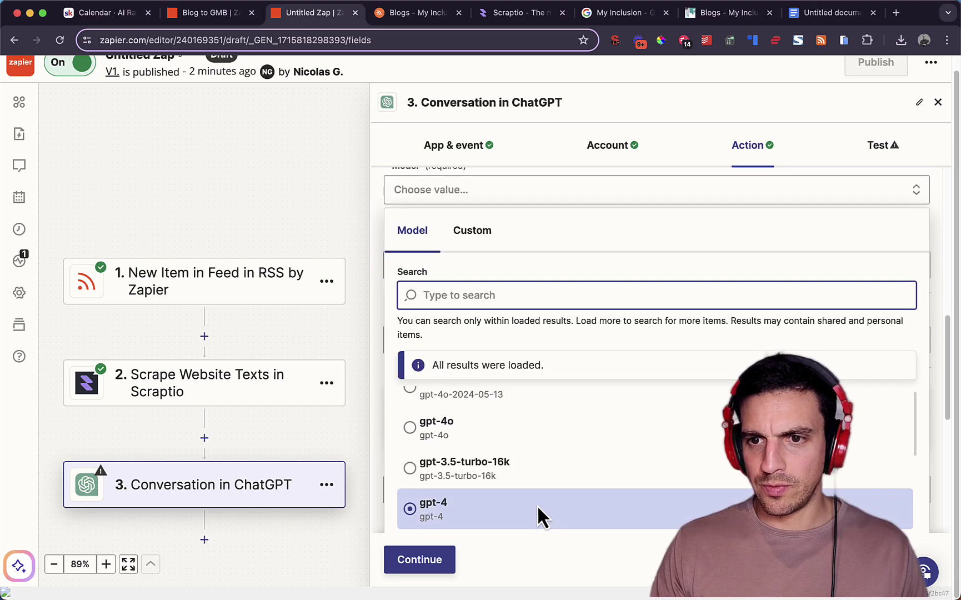
click(524, 433)
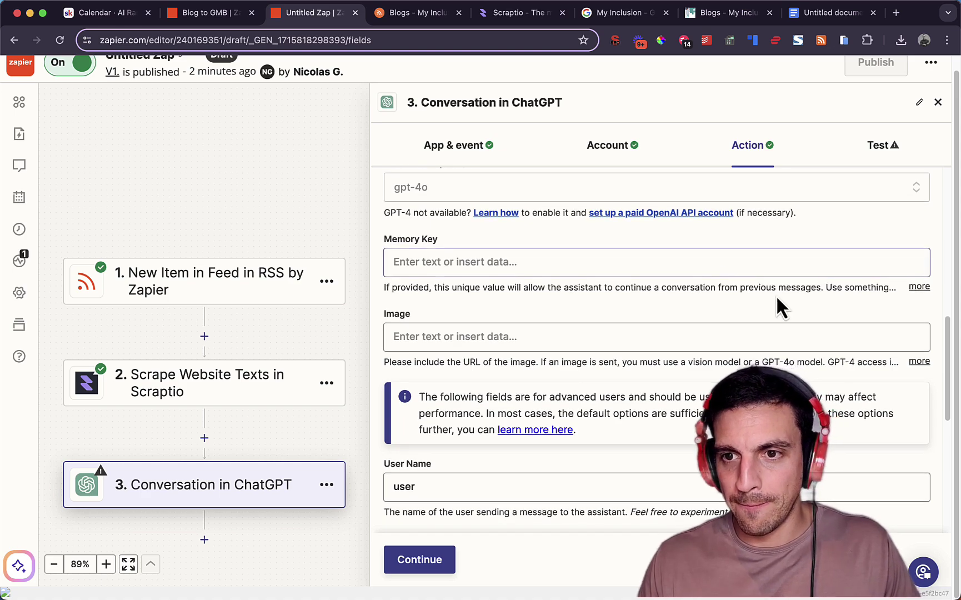
scroll(784, 296, down, 2)
scroll(784, 296, down, 10)
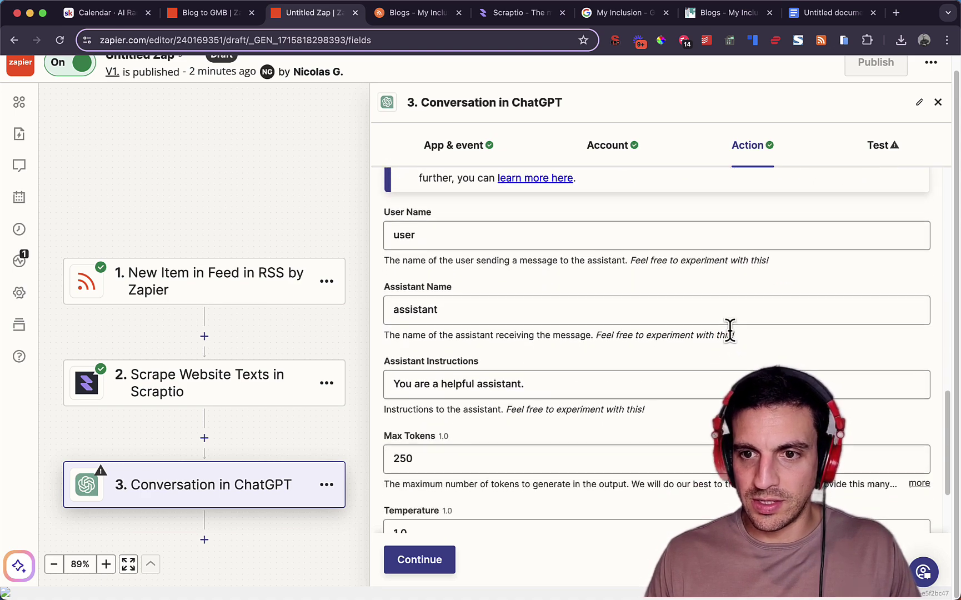
click(503, 339)
double_click(505, 337)
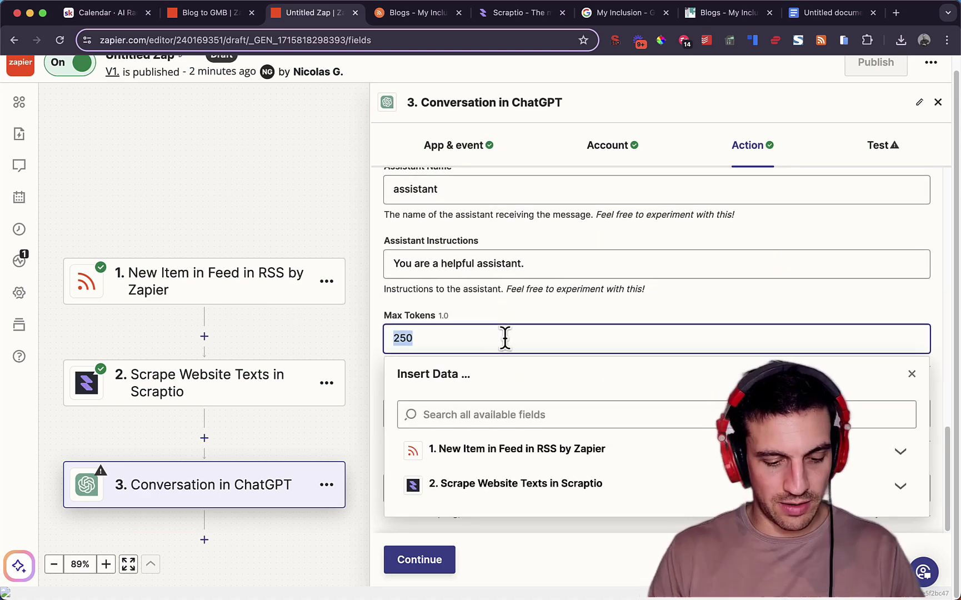
text(50)
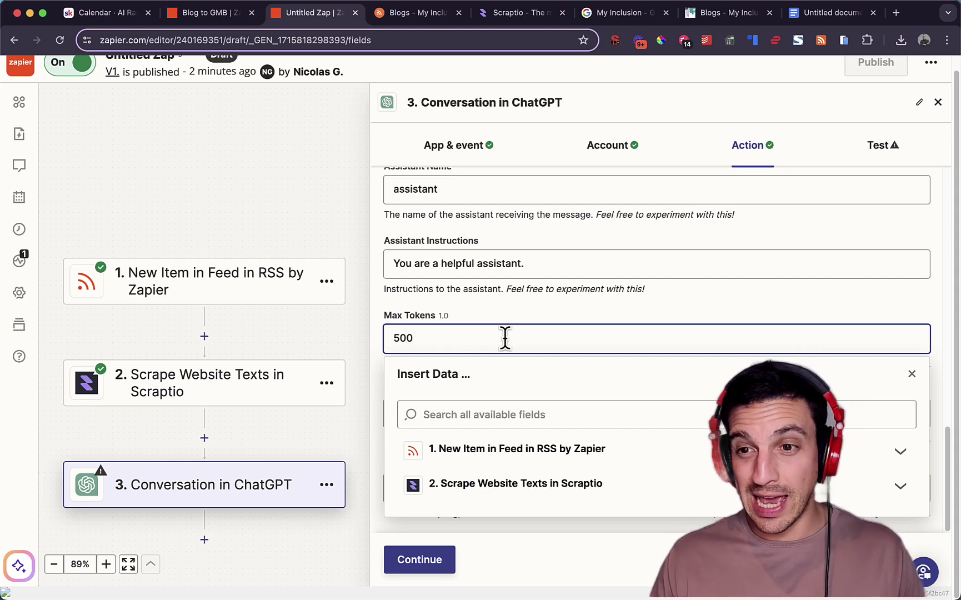
click(732, 292)
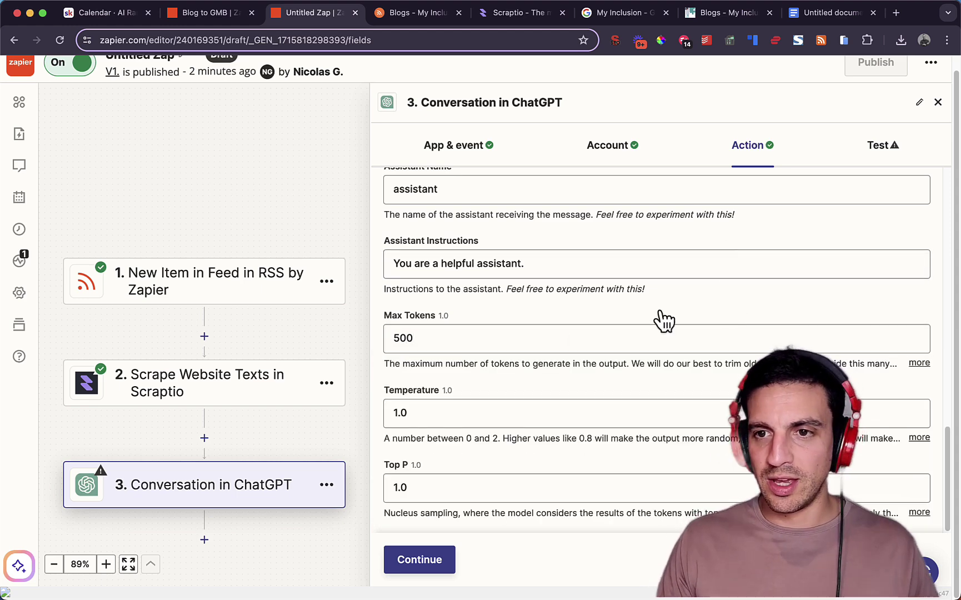
click(436, 329)
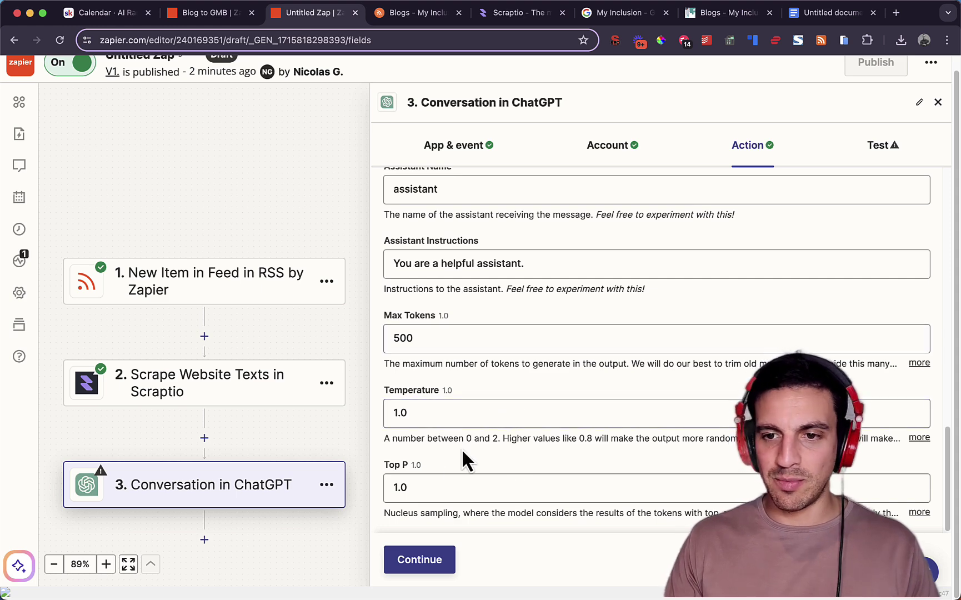
Run the test for the ChatGPT Conversation step
click(444, 562)
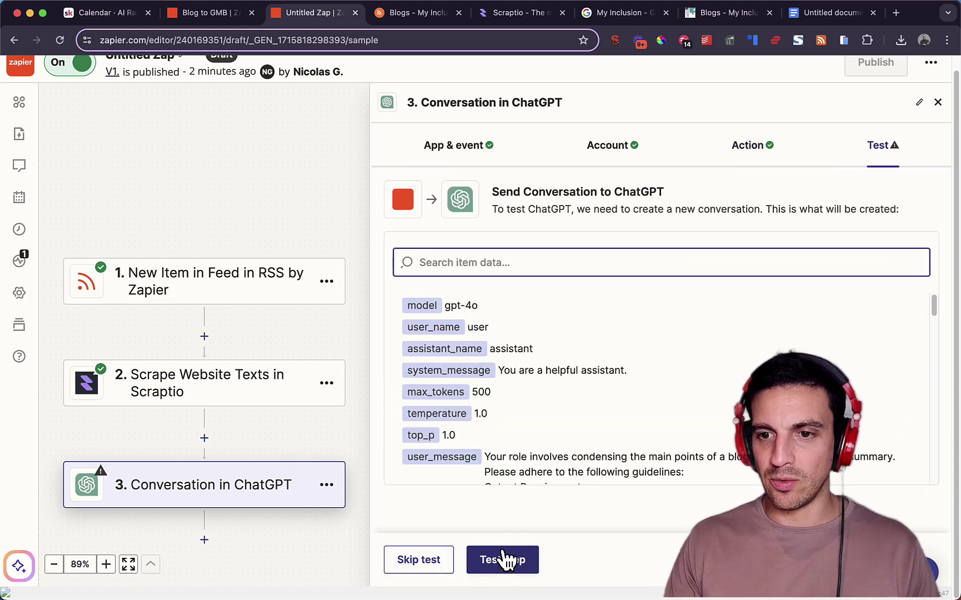
click(490, 572)
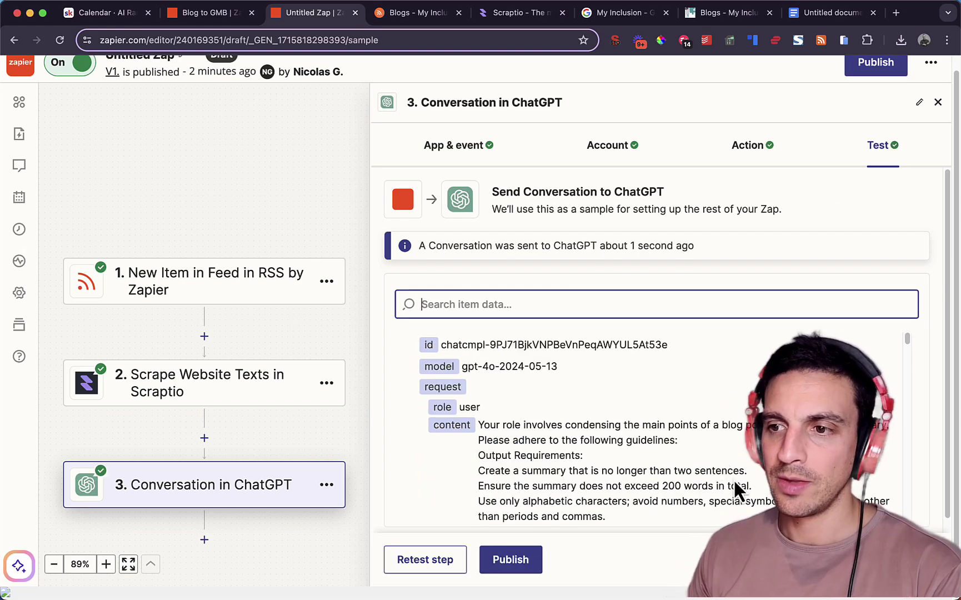
scroll(722, 394, down, 3)
scroll(721, 395, up, 3)
scroll(722, 396, down, 4)
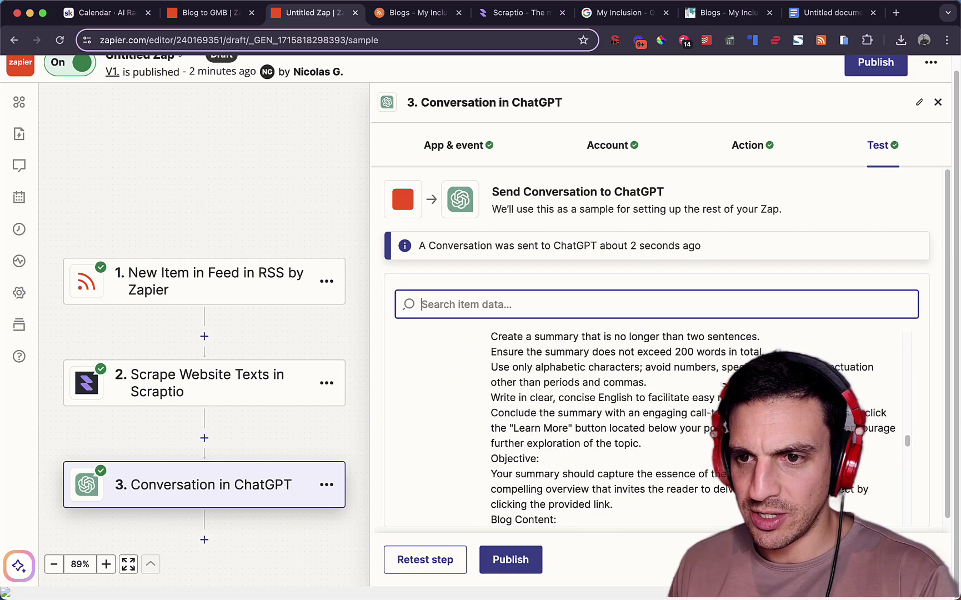
scroll(722, 395, up, 4)
scroll(721, 395, down, 10)
scroll(695, 428, down, 10)
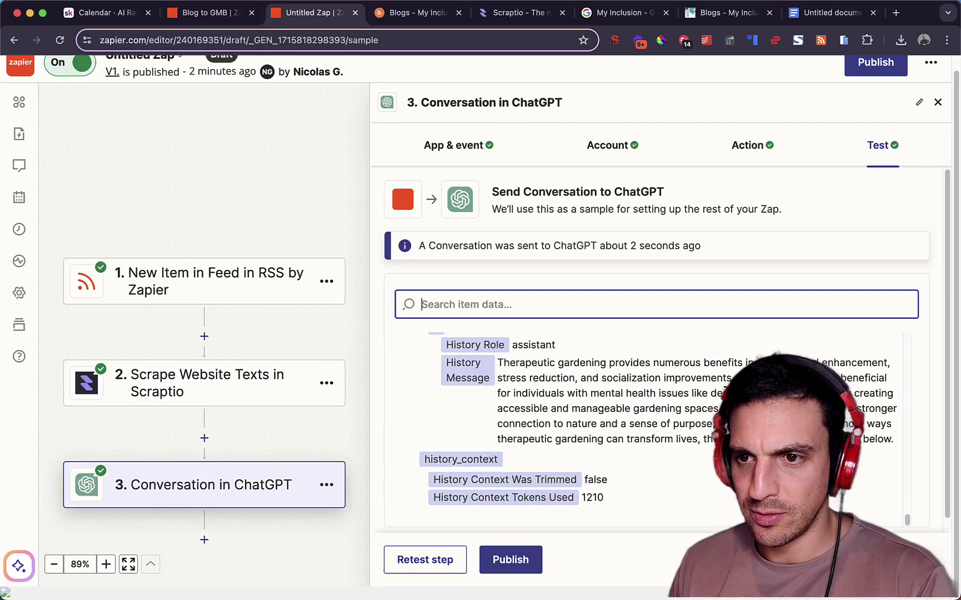
Review the generated therapeutic gardening summary in the test results
triple_click(633, 422)
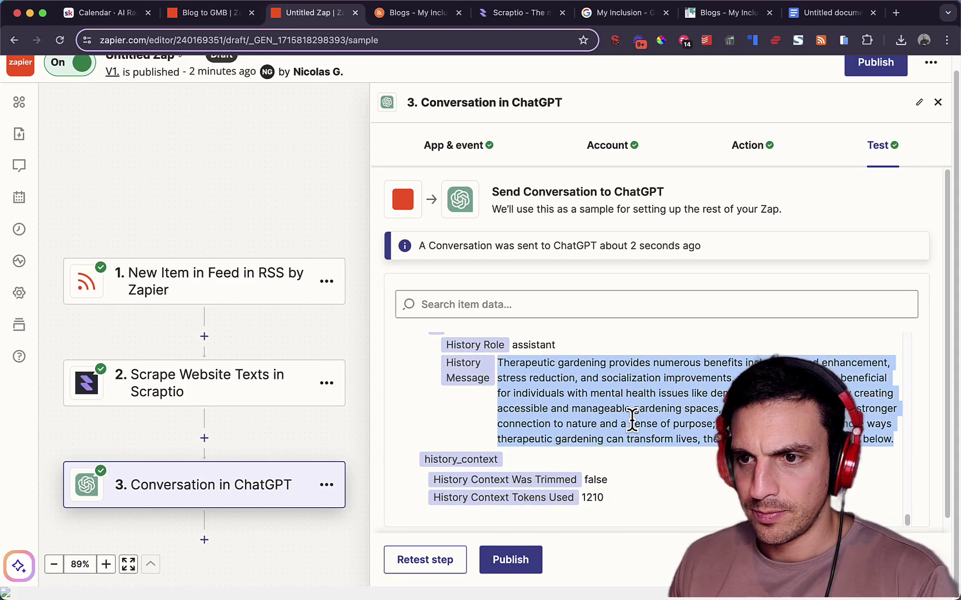
drag(892, 439, 862, 438)
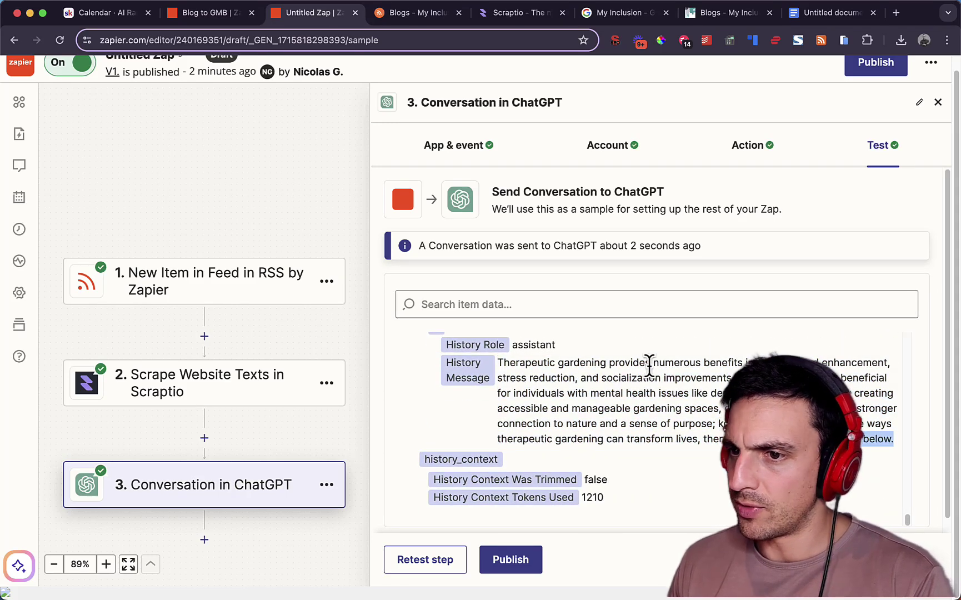
click(662, 373)
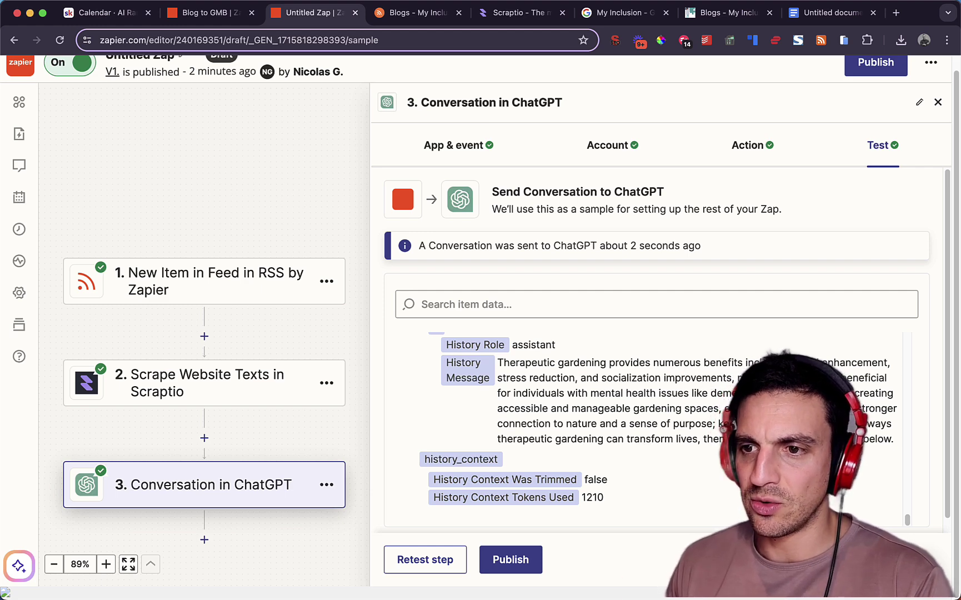
mouse_move(712, 439)
mouse_down()
mouse_move(497, 439)
mouse_move(713, 439)
mouse_up()
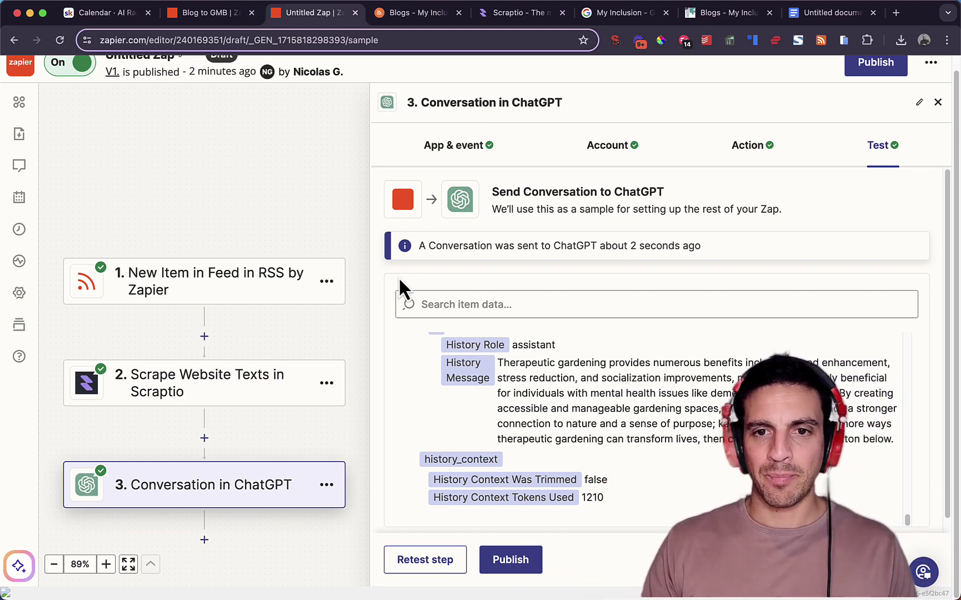
scroll(295, 364, down, 2)
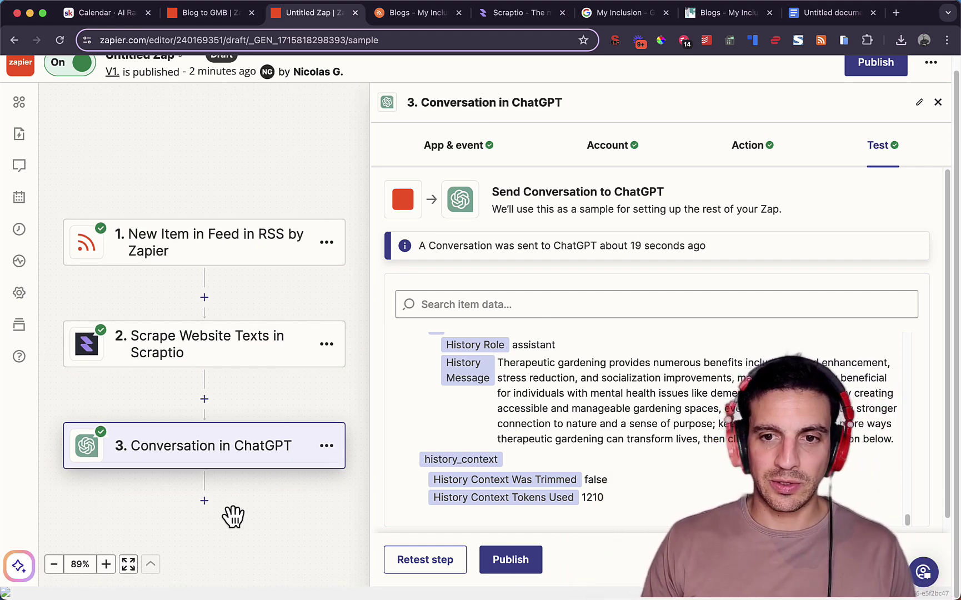
Add step 4 as Google My Business Create Post using the connected account
click(209, 503)
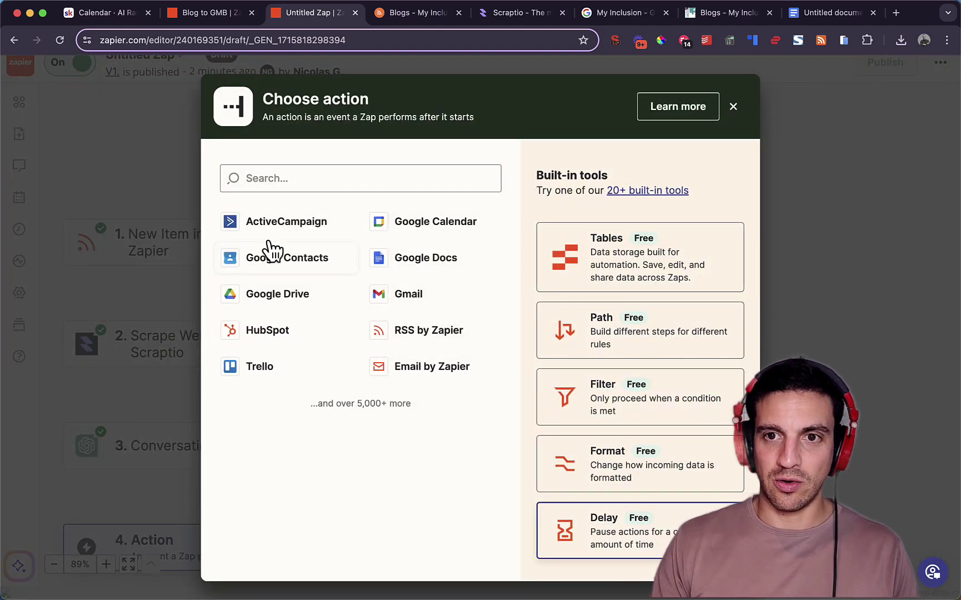
click(274, 183)
text(googl)
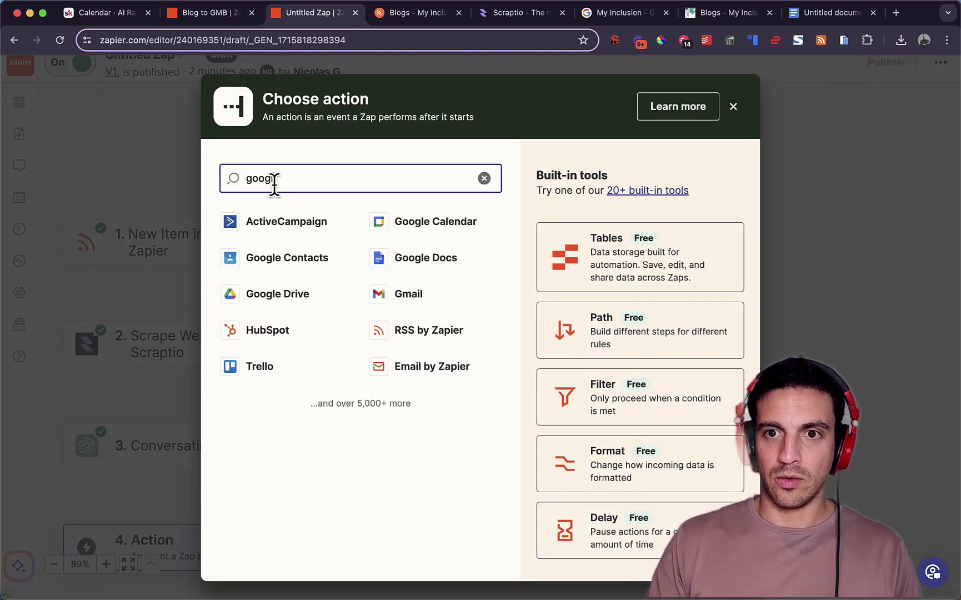
text(e buis)
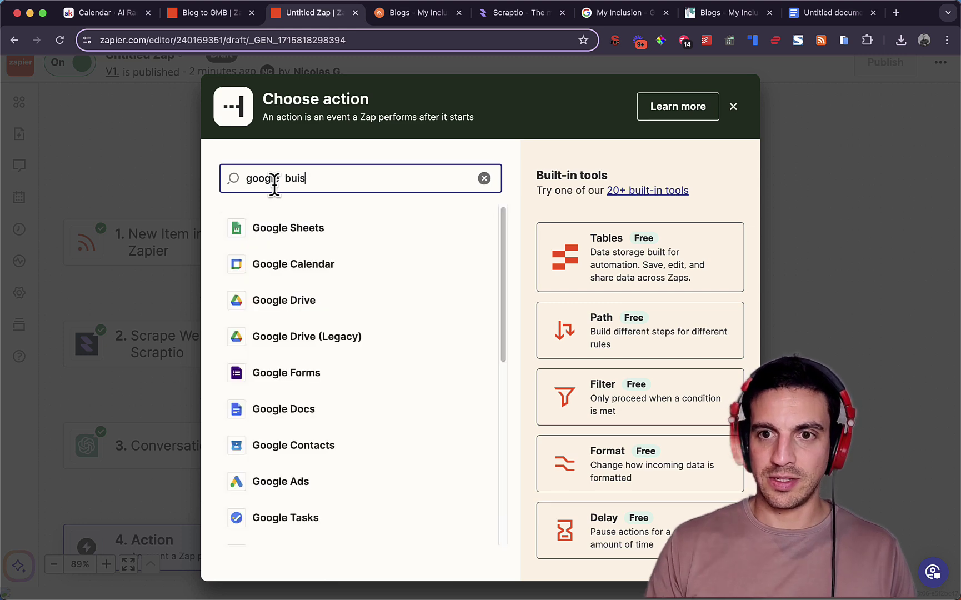
key(XF86AudioLowerVolume)
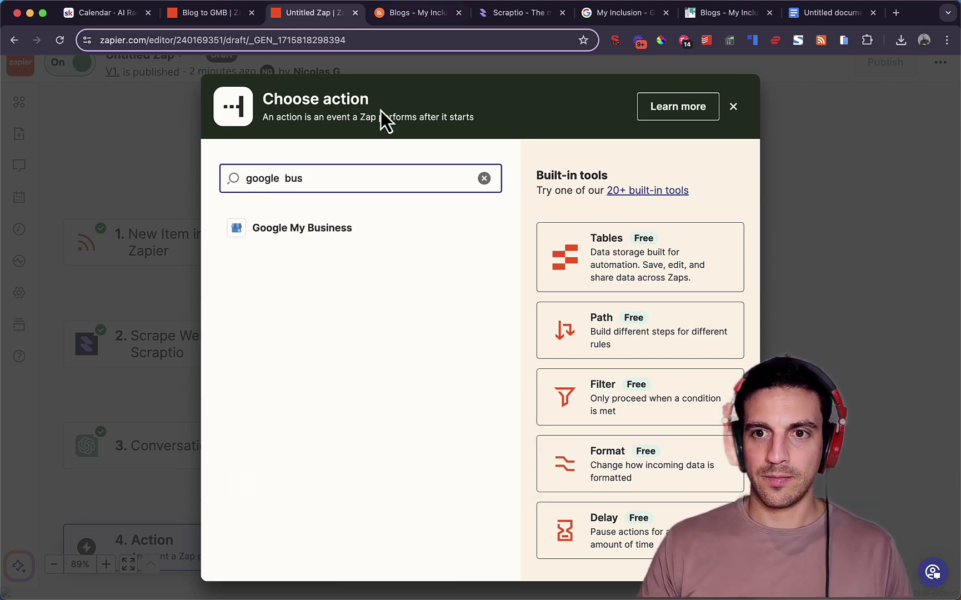
click(314, 237)
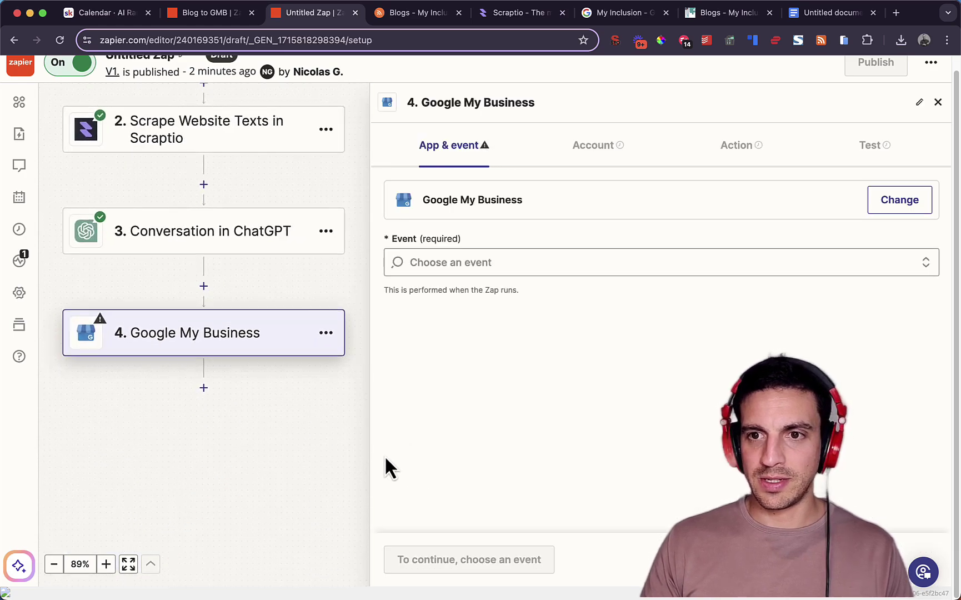
click(675, 262)
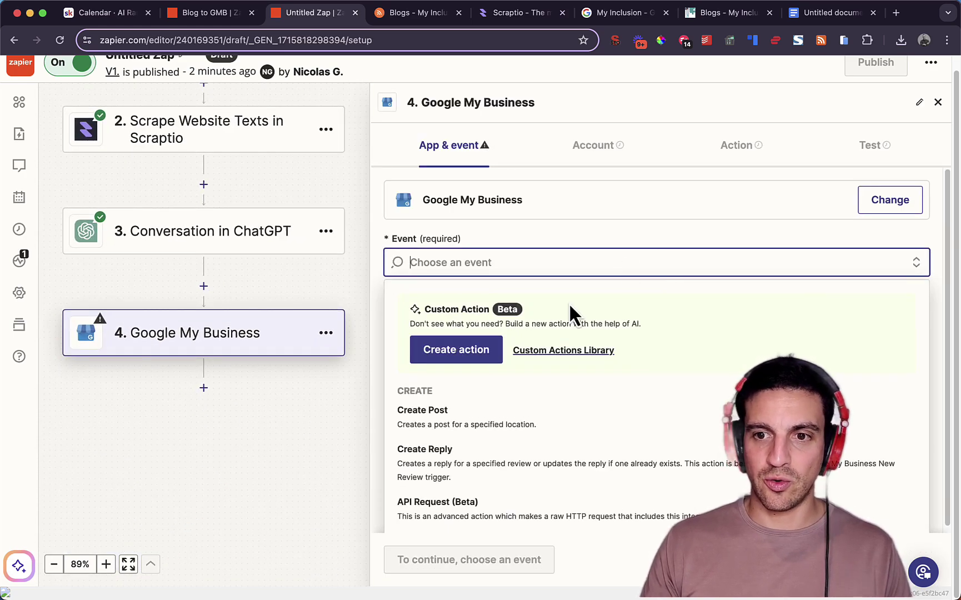
click(480, 413)
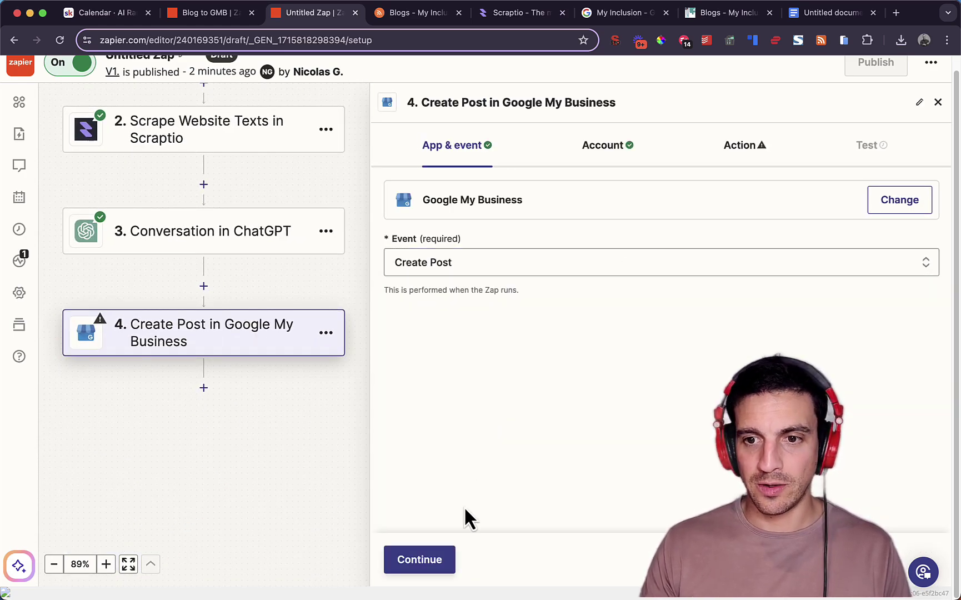
click(429, 563)
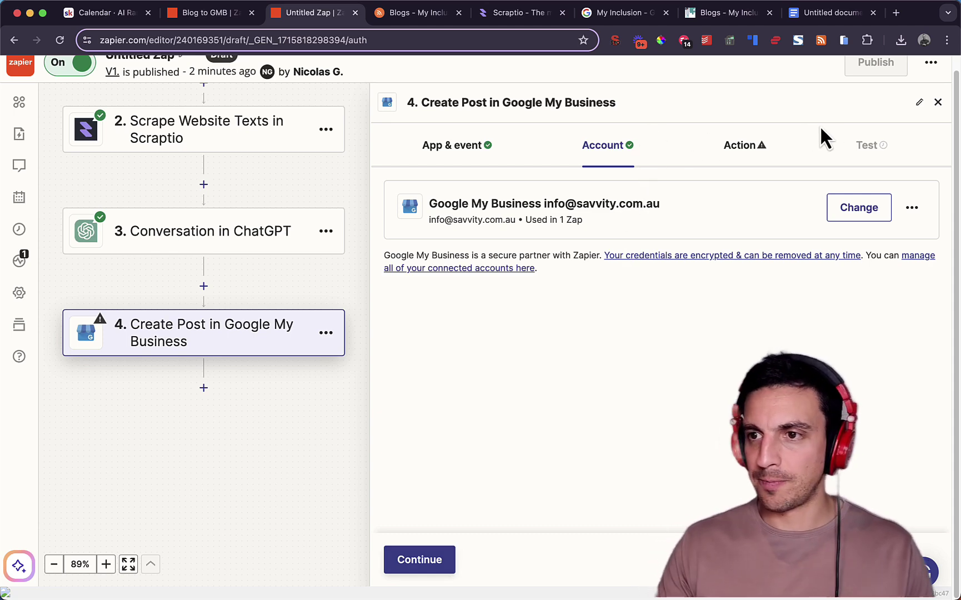
click(421, 562)
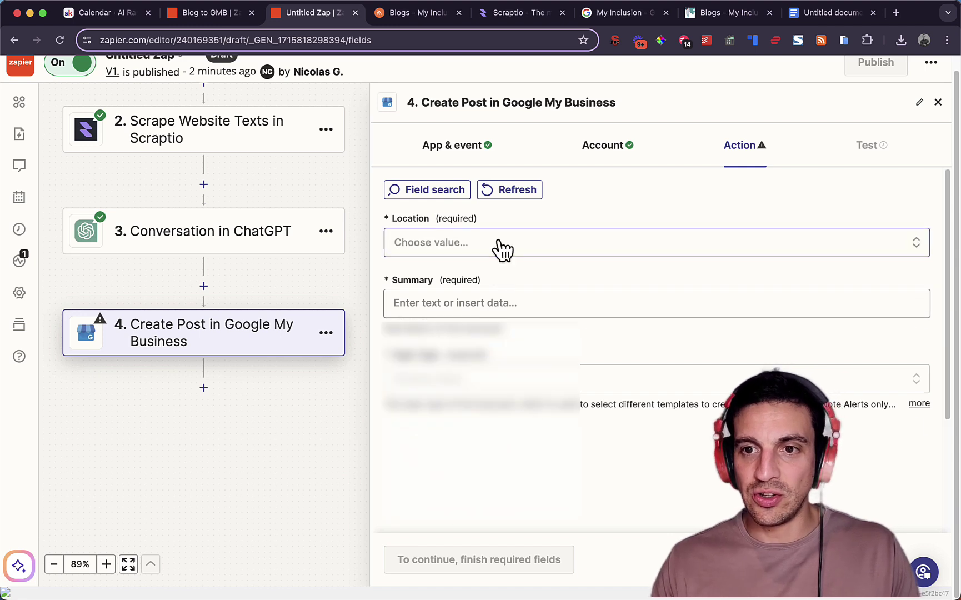
Set the post location to My Inclusion and the summary to ChatGPT's Reply
click(502, 245)
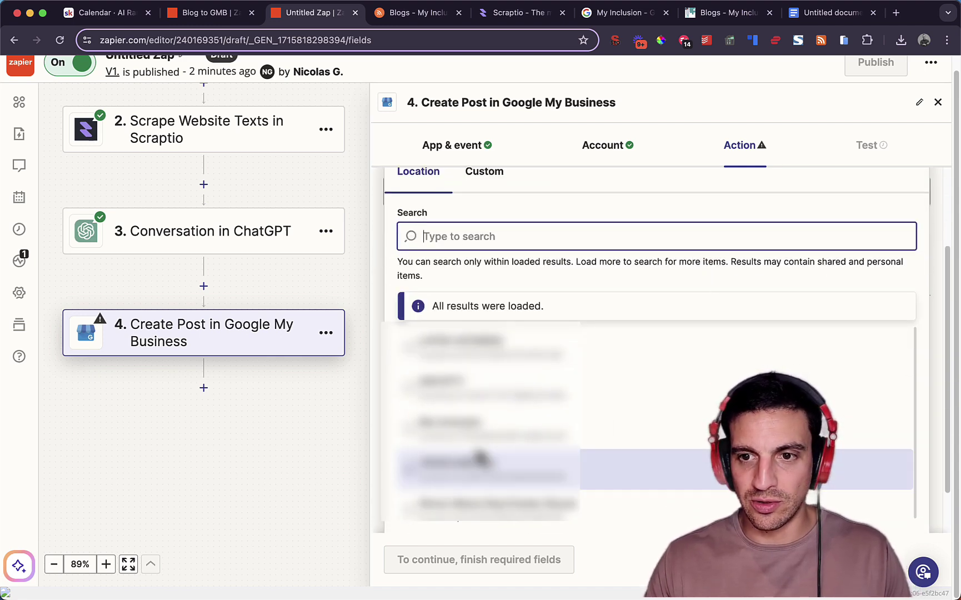
click(521, 436)
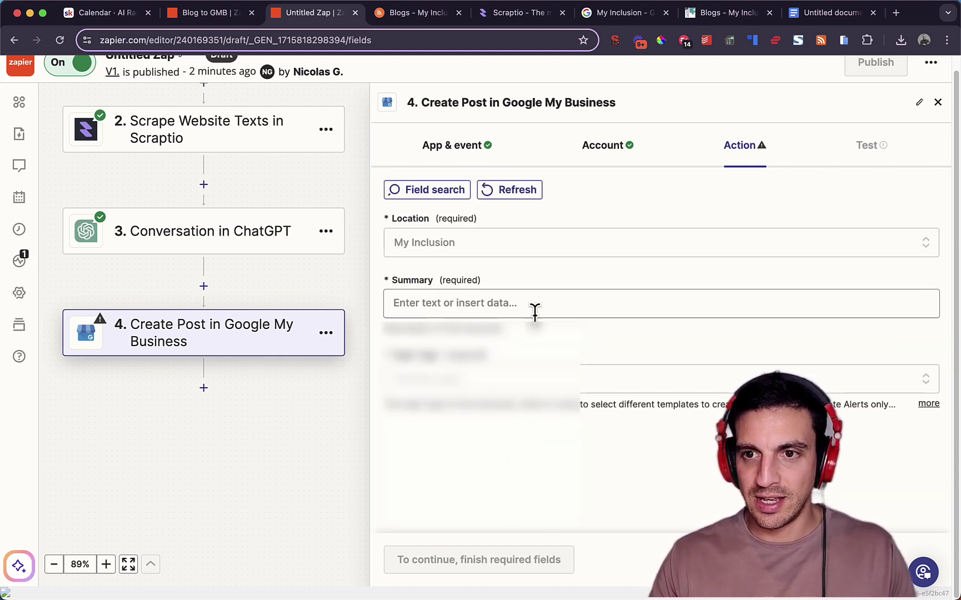
click(533, 301)
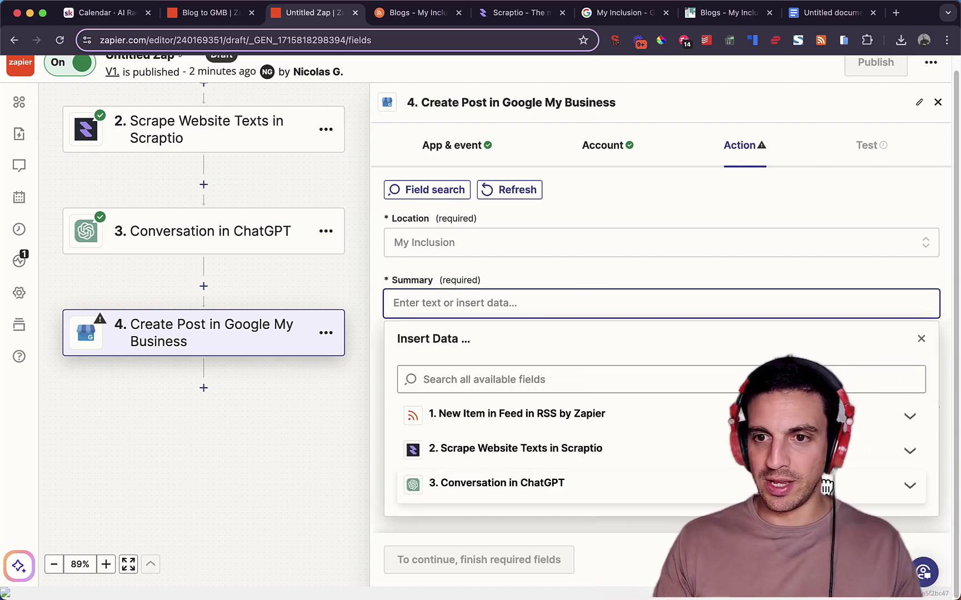
click(910, 486)
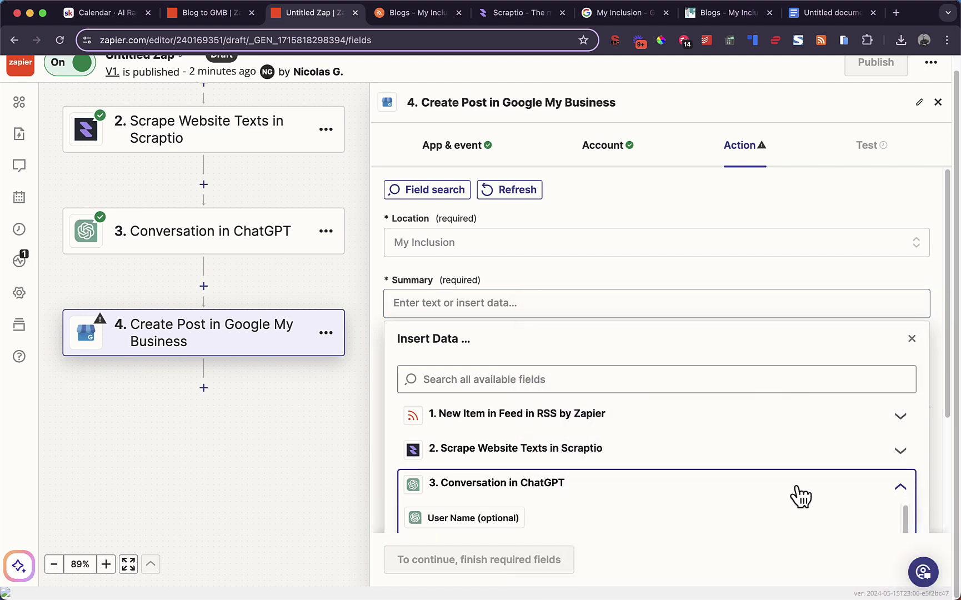
scroll(794, 489, down, 3)
scroll(672, 433, down, 3)
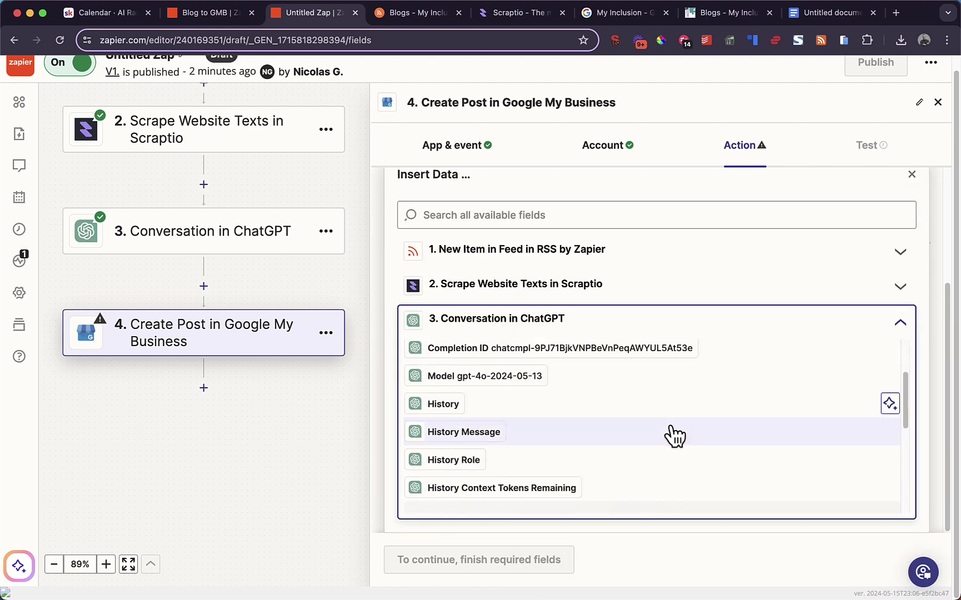
scroll(670, 432, down, 3)
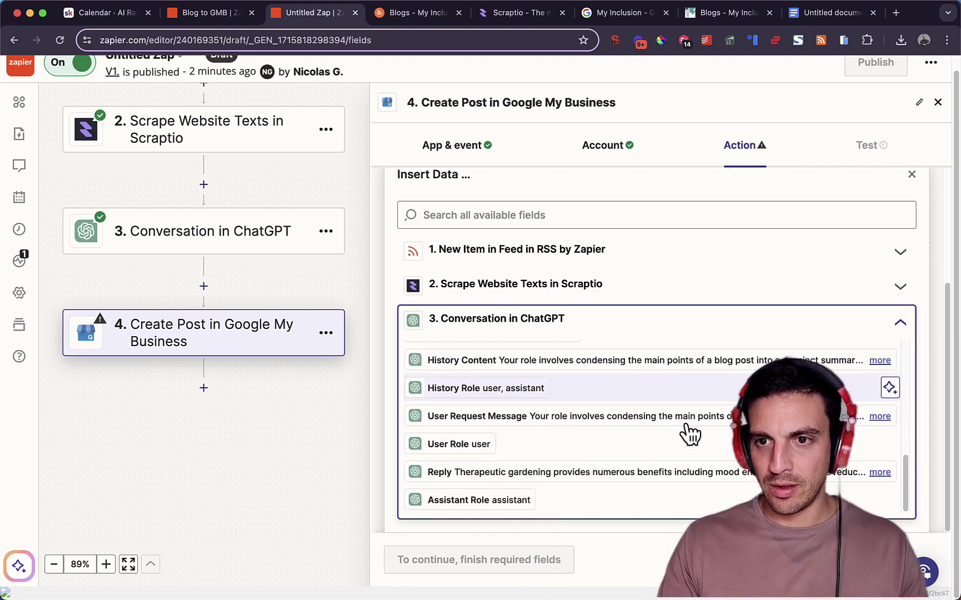
click(689, 473)
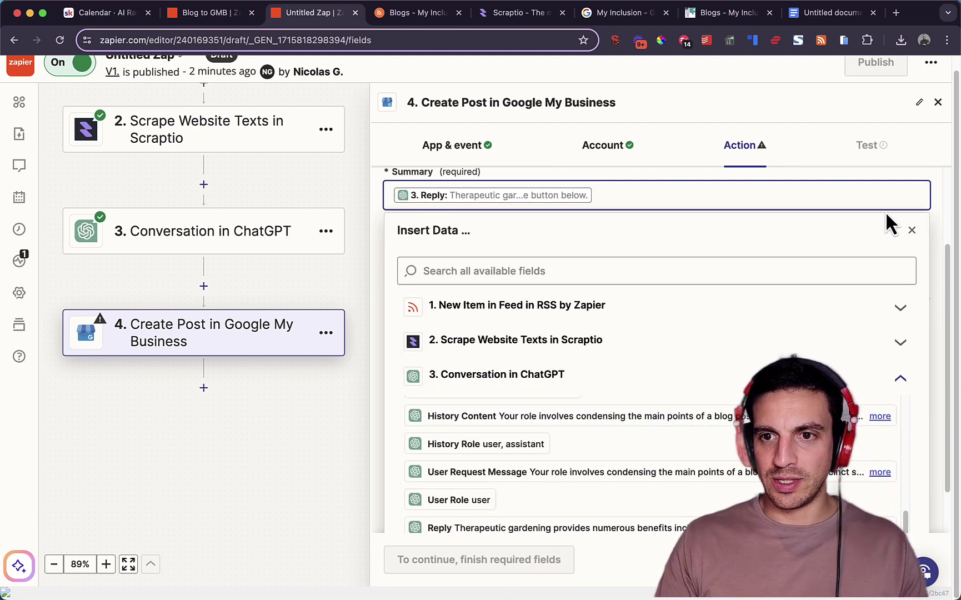
click(911, 230)
Set the topic type to Standard with a Learn More action button
click(631, 382)
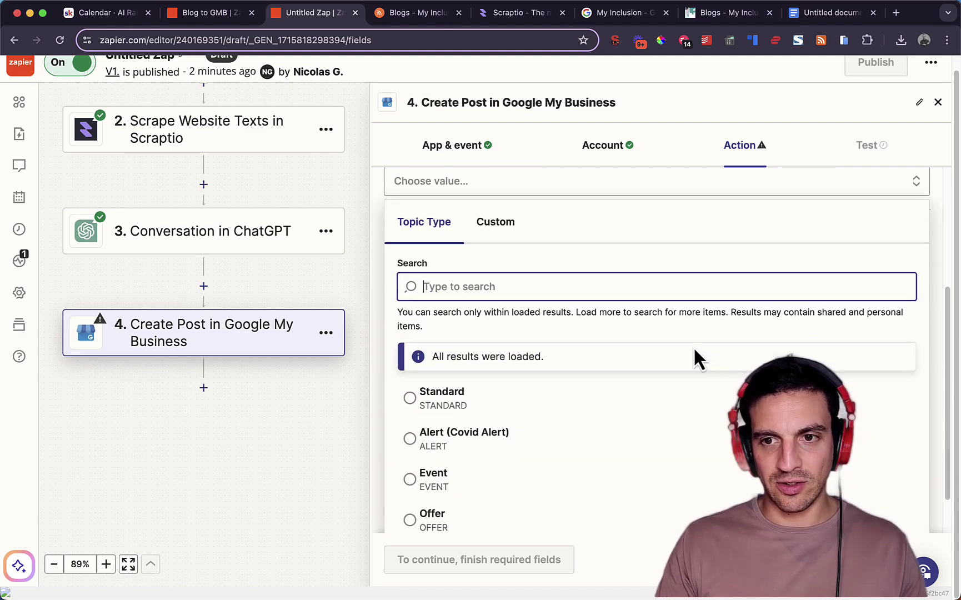
click(568, 385)
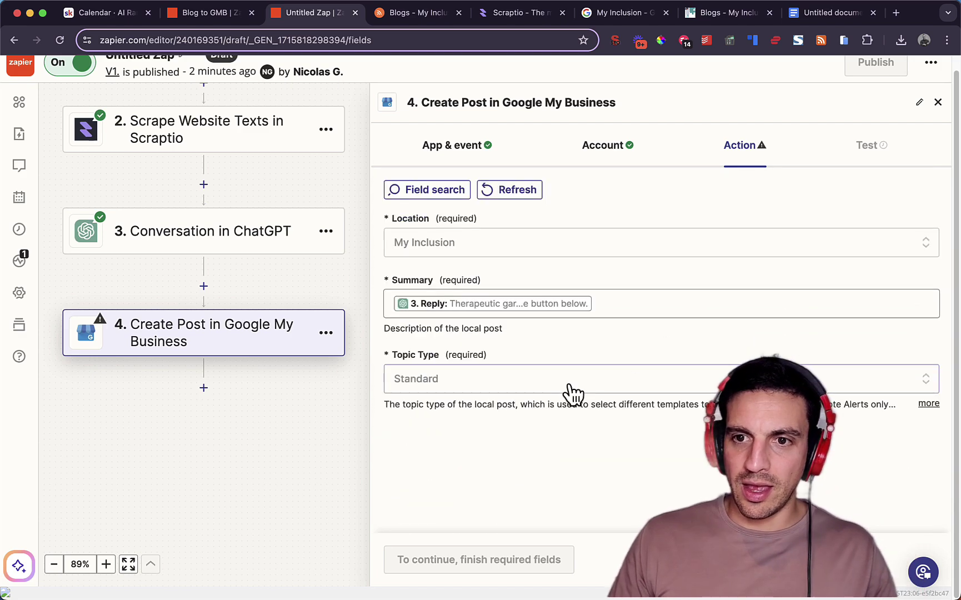
scroll(664, 364, down, 2)
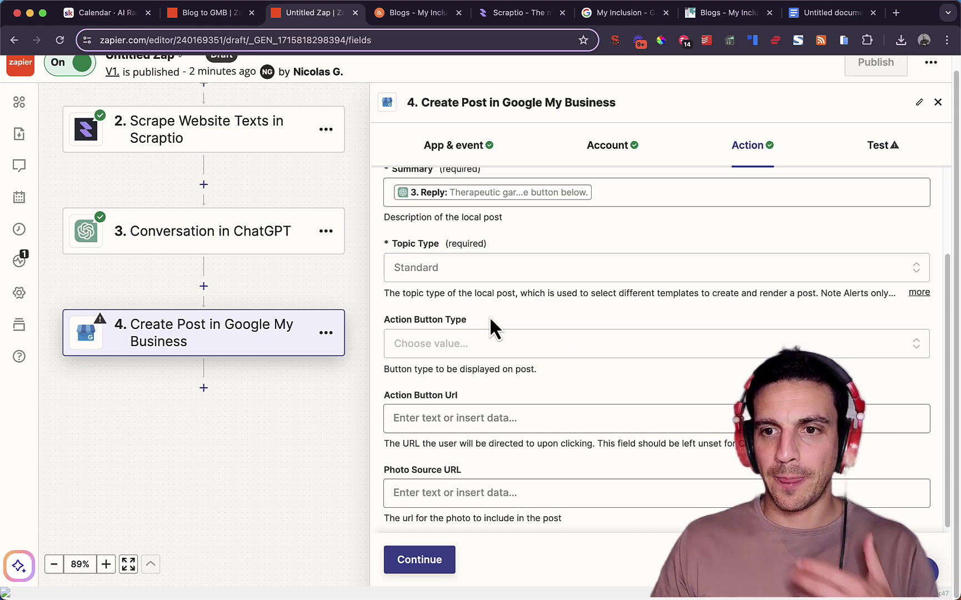
click(555, 357)
scroll(575, 384, down, 3)
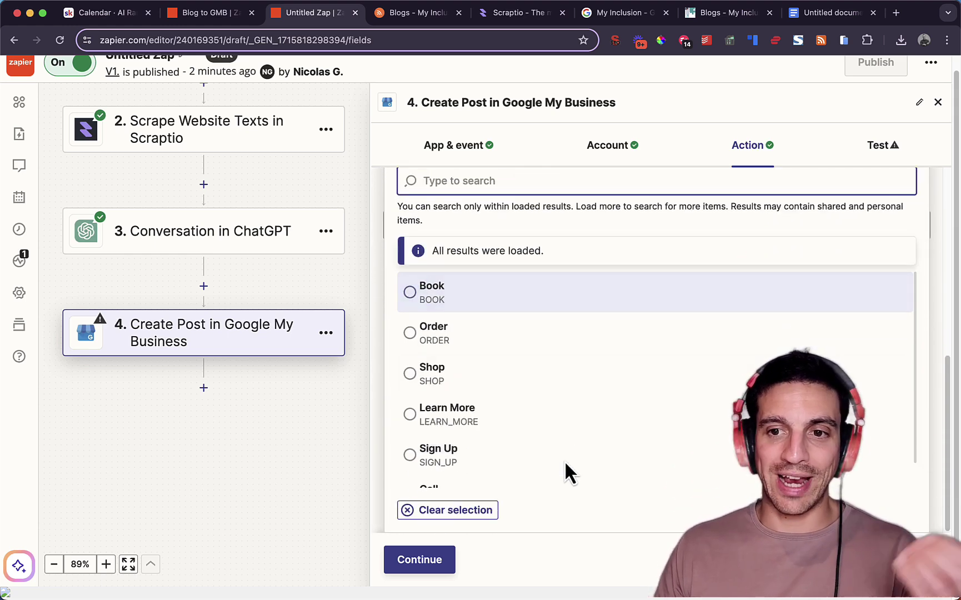
click(565, 424)
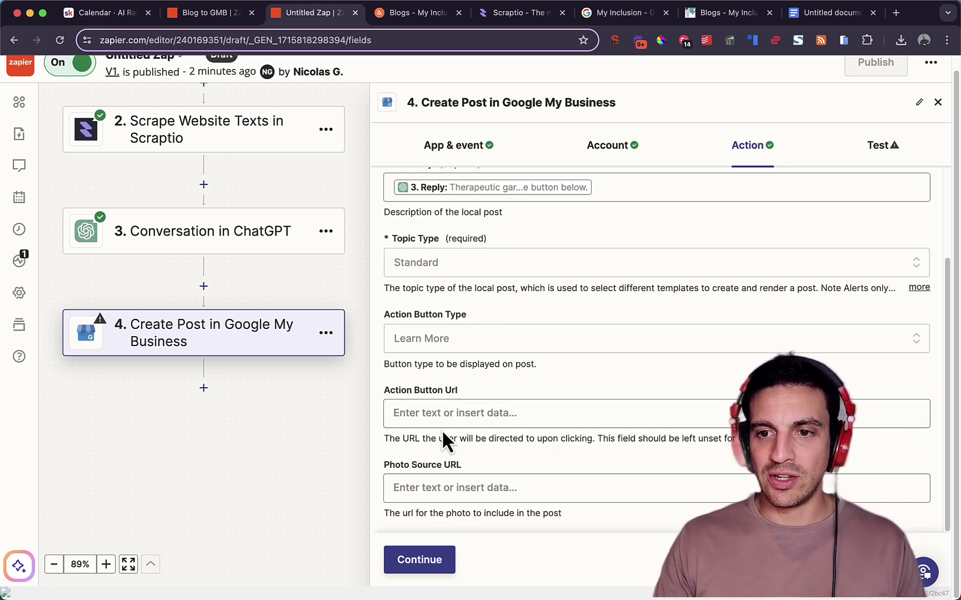
Set the Action Button Url to the RSS item's Link
click(454, 414)
scroll(555, 389, down, 2)
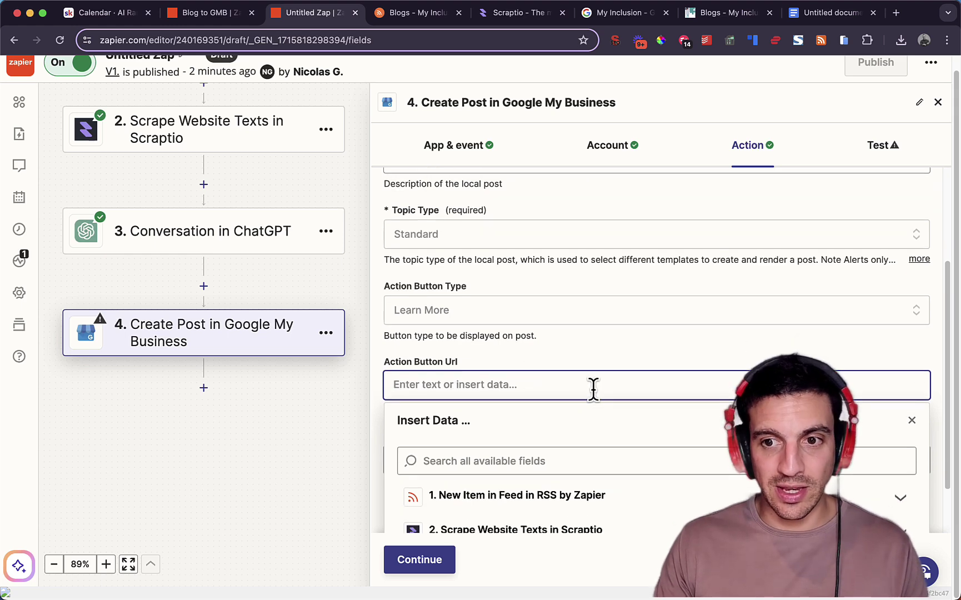
scroll(817, 349, down, 2)
click(806, 429)
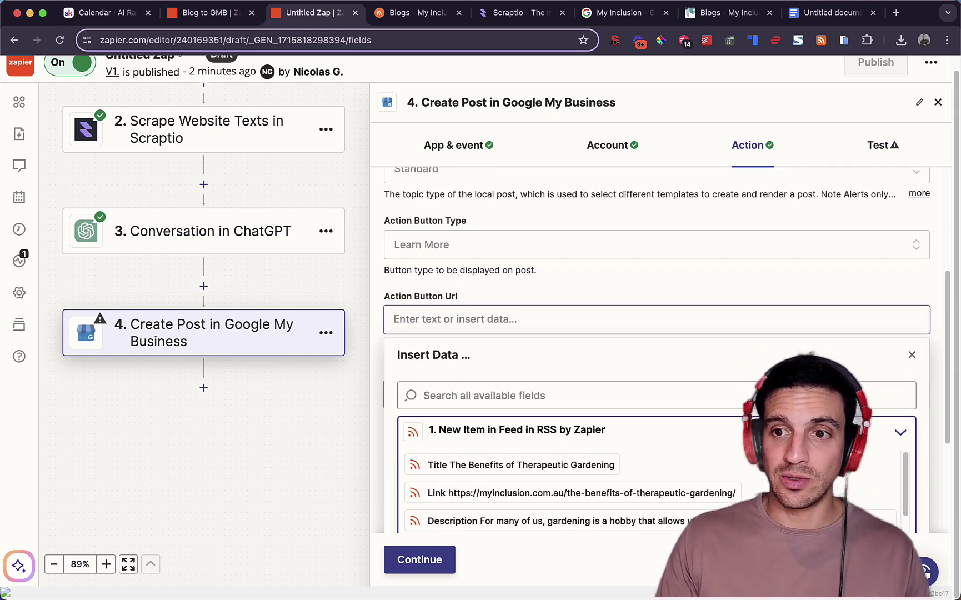
scroll(733, 333, down, 5)
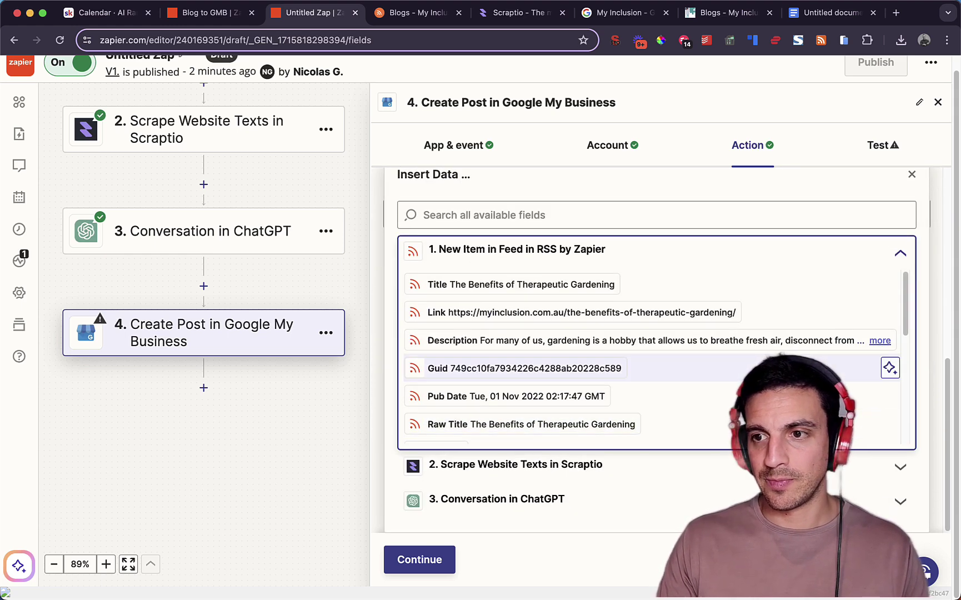
click(733, 314)
scroll(731, 358, down, 1)
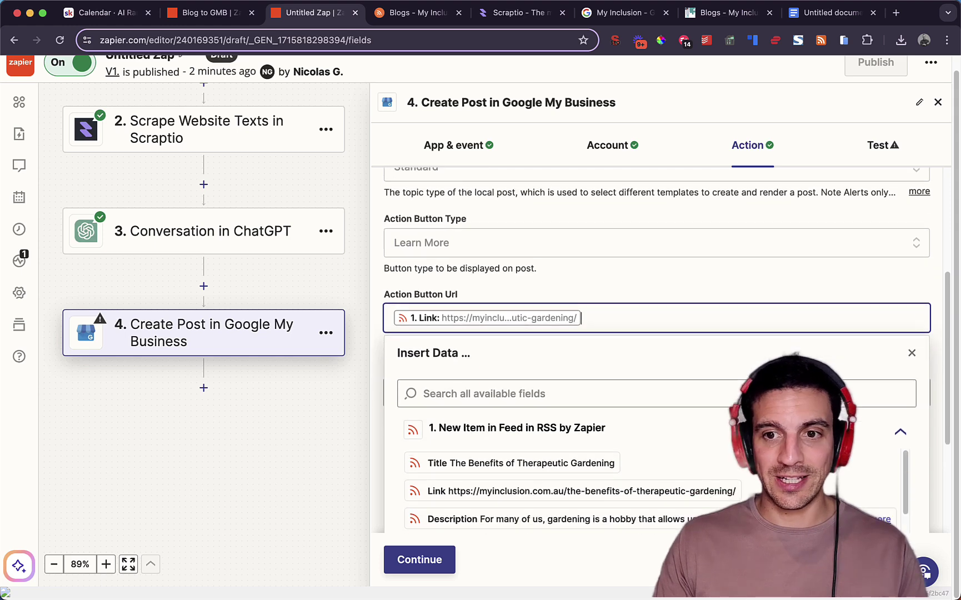
click(925, 362)
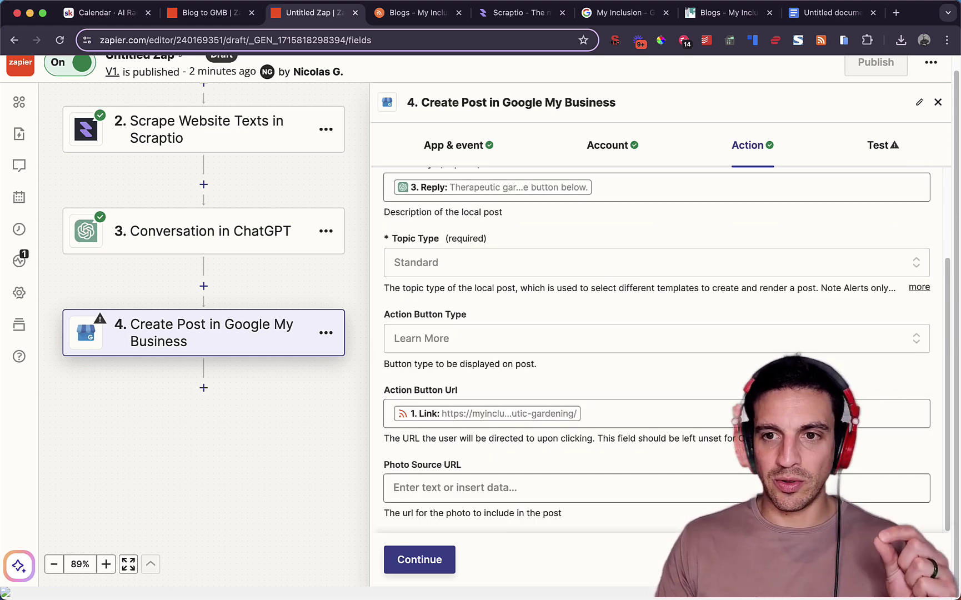
Set the Photo Source URL to the RSS item's Raw Content Url
scroll(550, 494, down, 3)
click(535, 326)
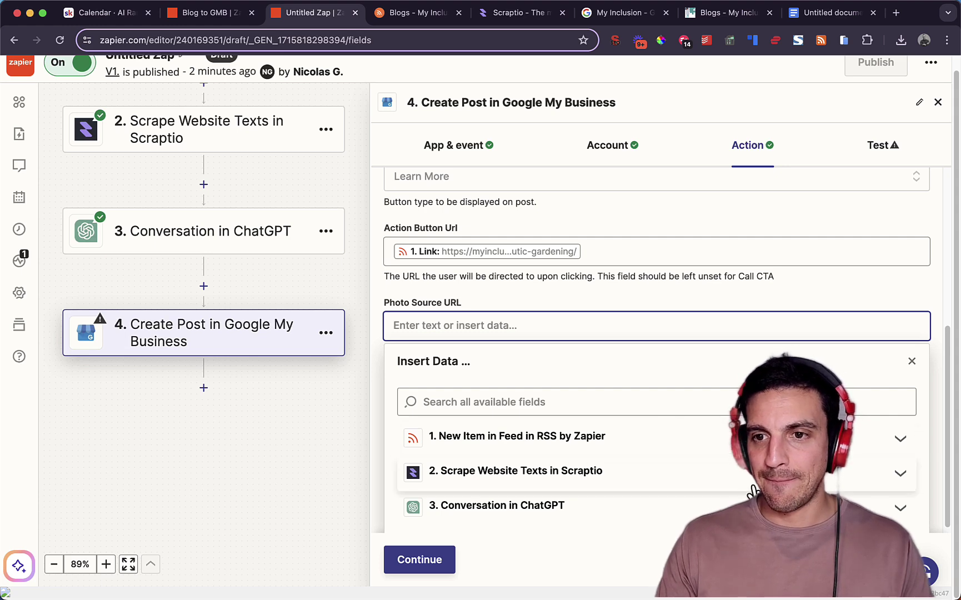
click(616, 436)
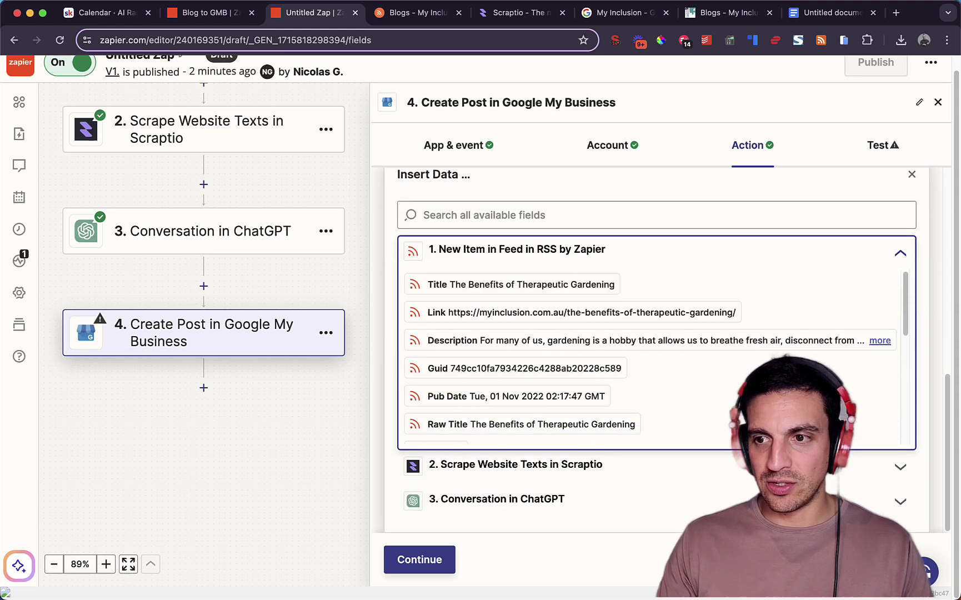
scroll(611, 383, down, 2)
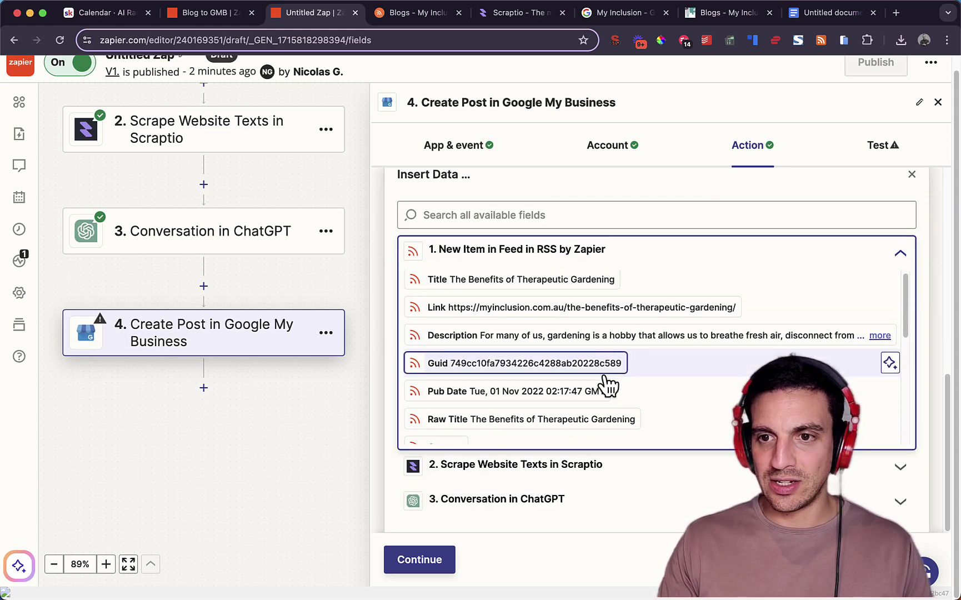
scroll(610, 380, down, 1)
scroll(621, 375, down, 2)
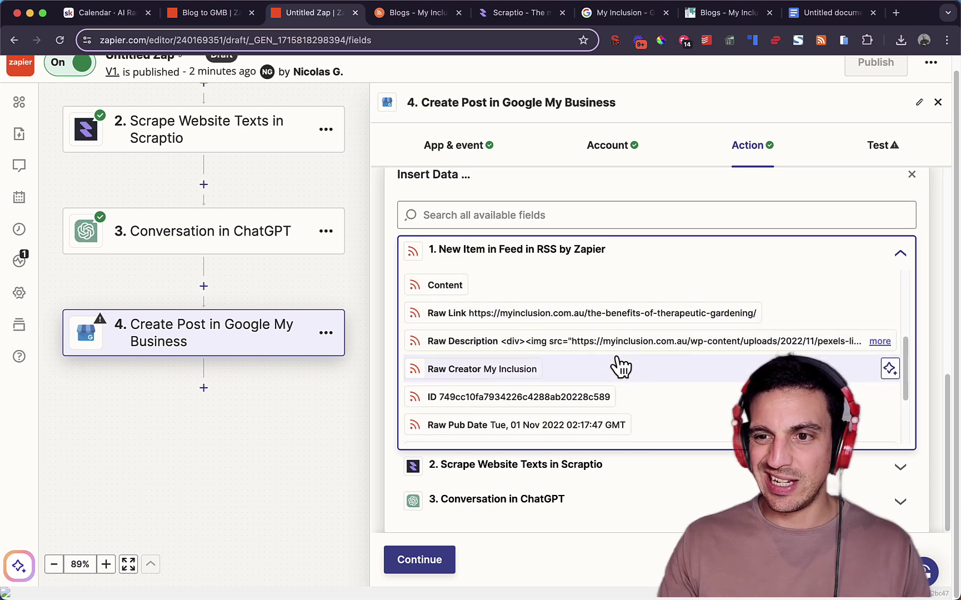
scroll(632, 349, down, 3)
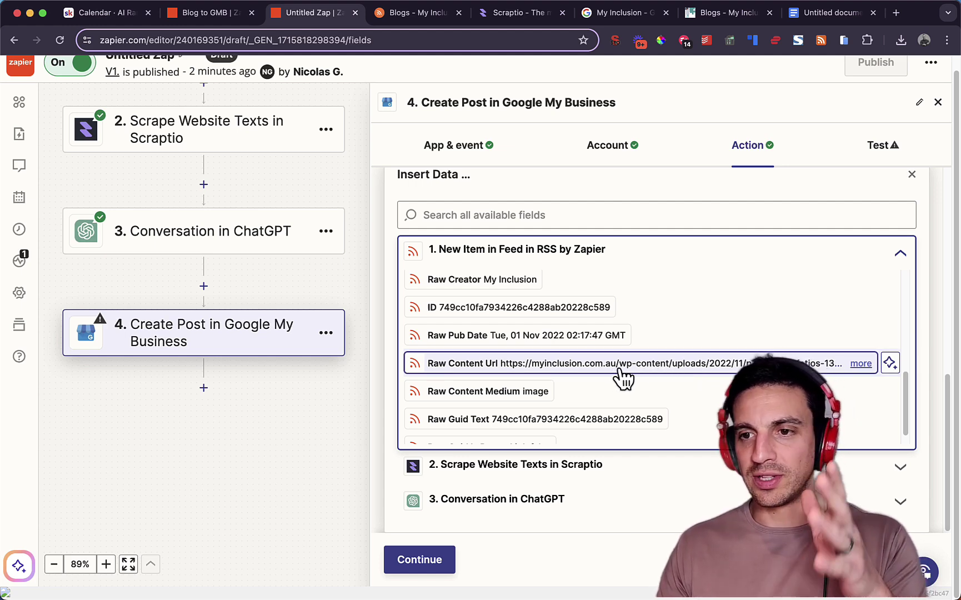
click(623, 375)
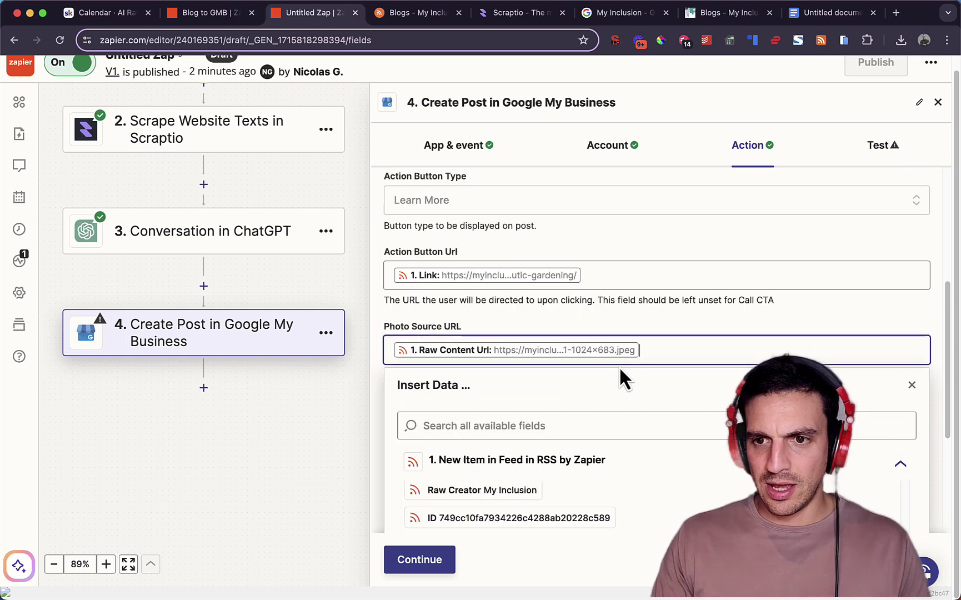
click(827, 327)
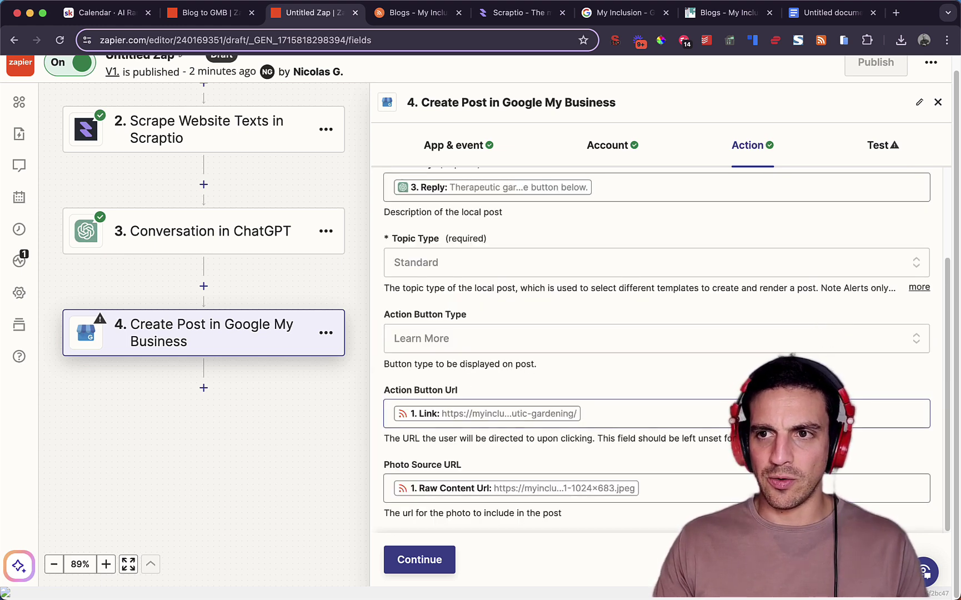
Reach the post step's Test tab, then reload My Inclusion's Google results to check existing posts
click(419, 559)
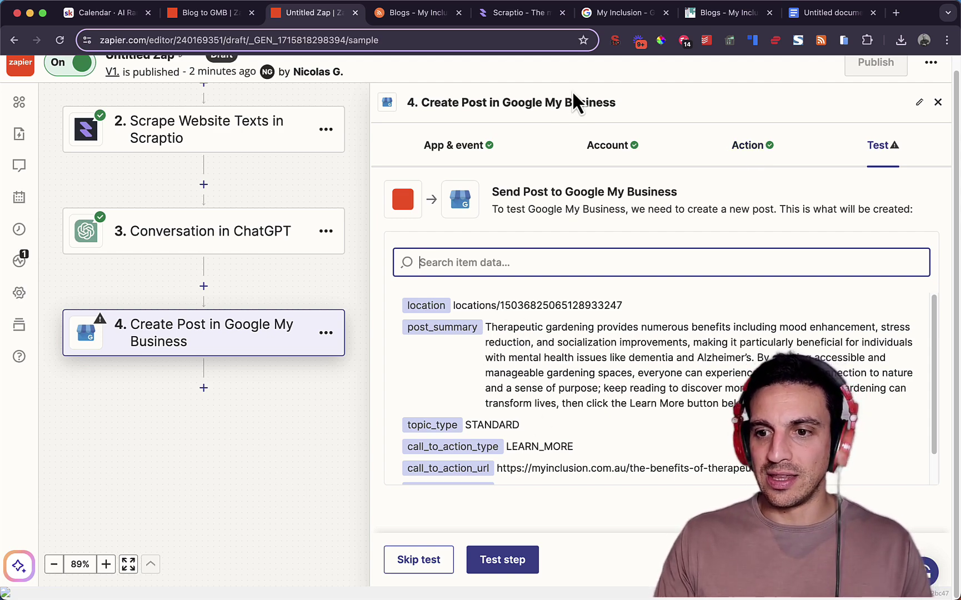
click(622, 23)
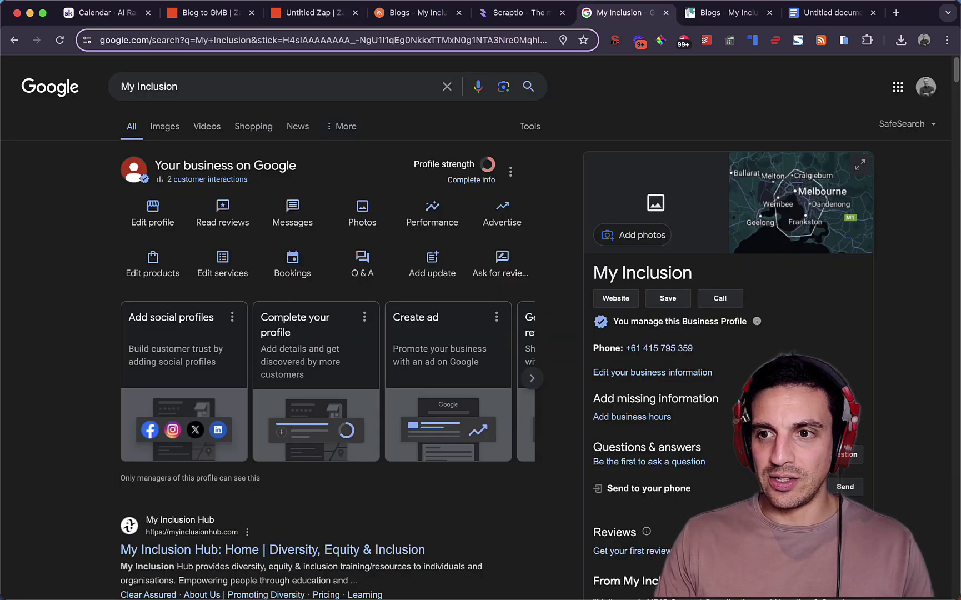
scroll(706, 296, down, 10)
scroll(715, 335, up, 9)
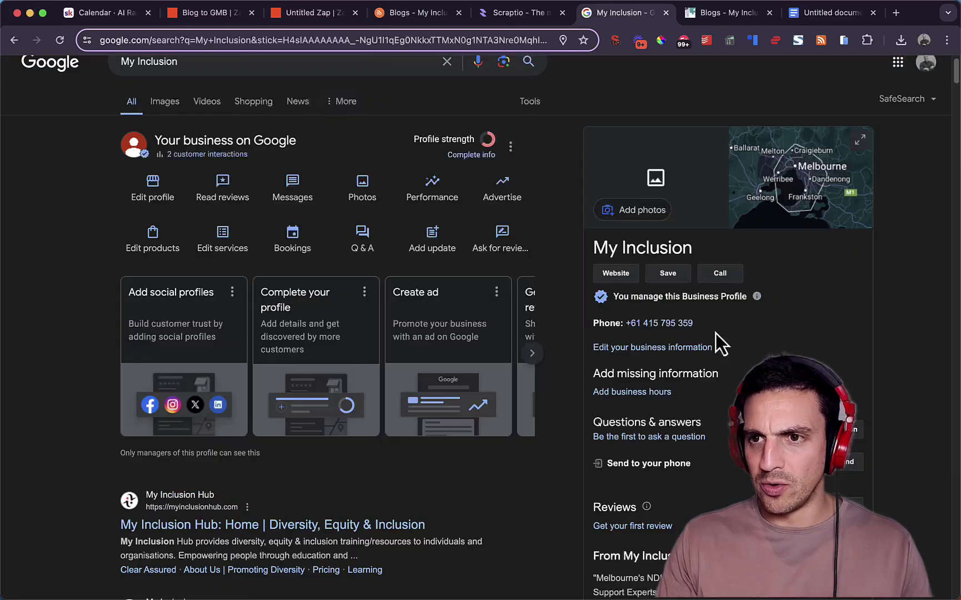
scroll(713, 238, down, 8)
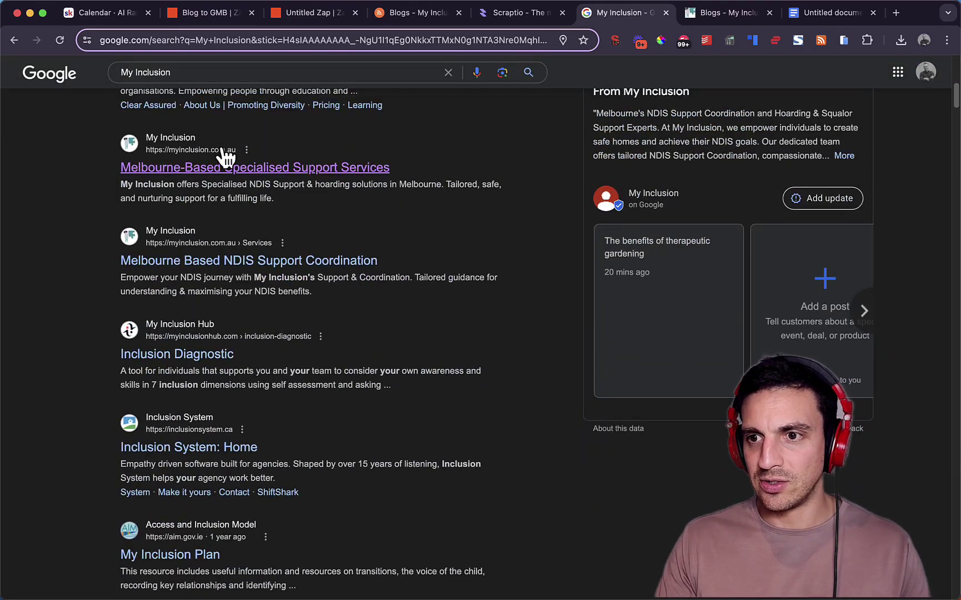
click(60, 39)
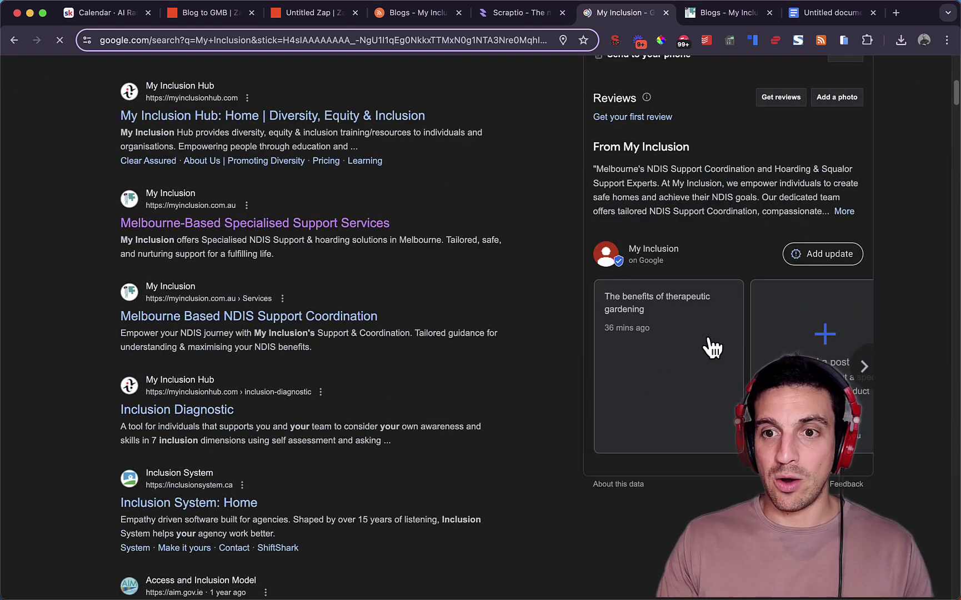
Send a live test post from the Google My Business step and review the returned data
click(288, 20)
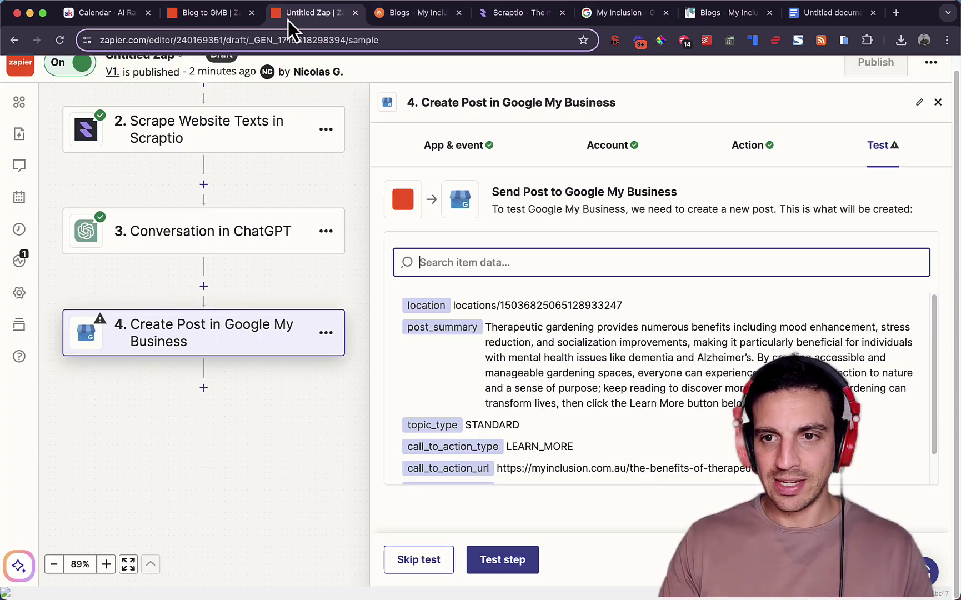
click(496, 560)
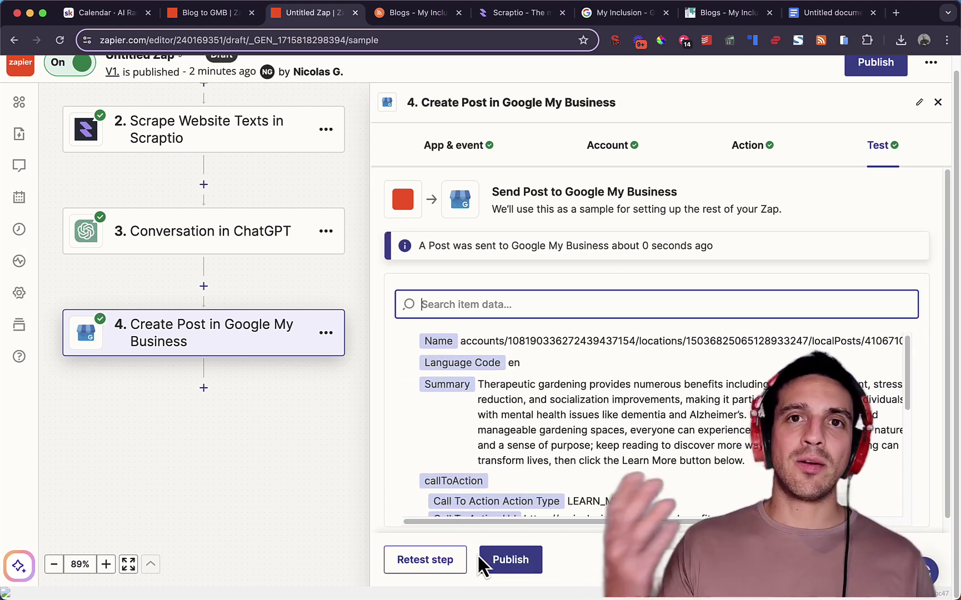
scroll(559, 450, down, 10)
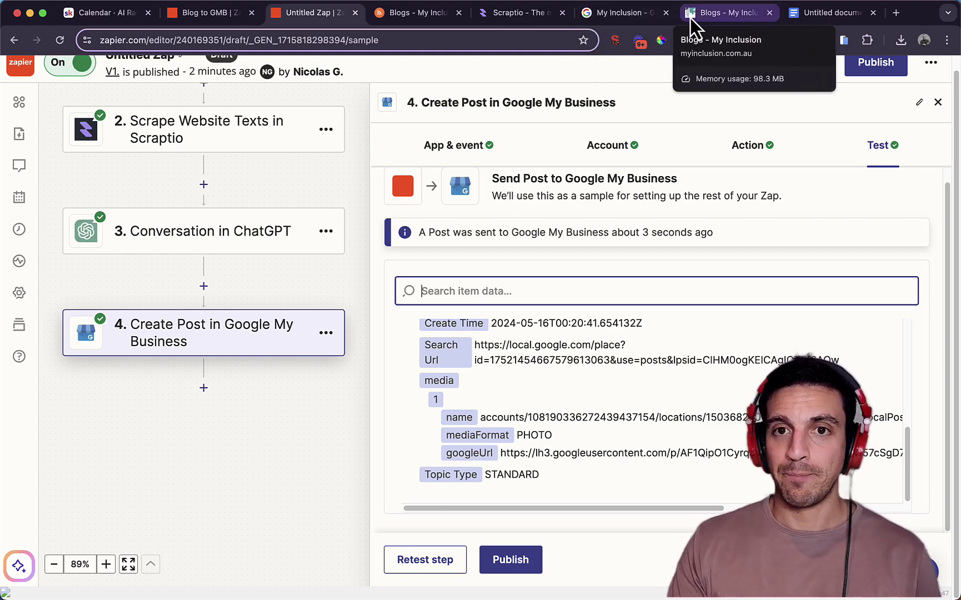
Reload My Inclusion's results, open the new therapeutic gardening post, and follow Learn more to the blog
click(611, 22)
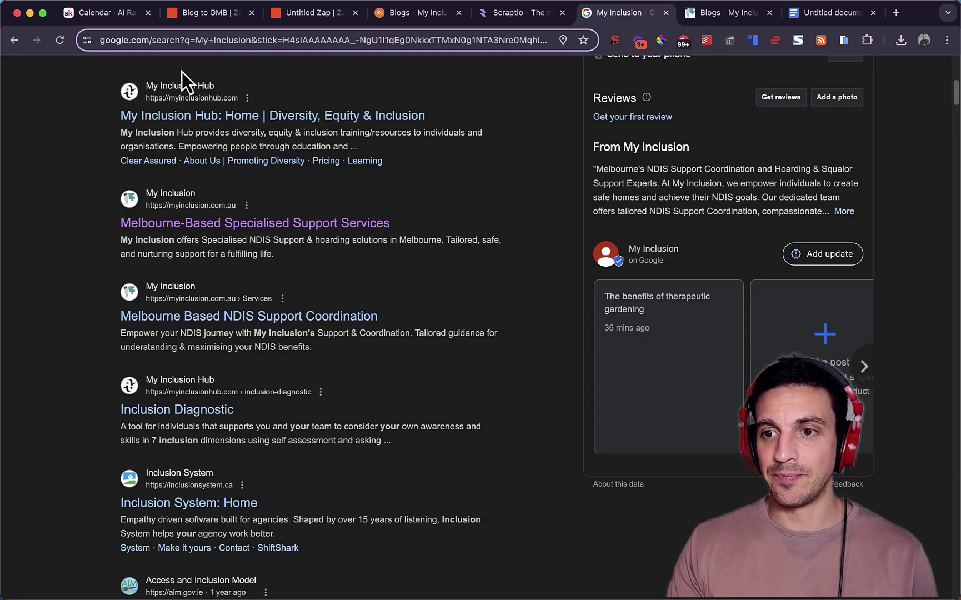
click(56, 45)
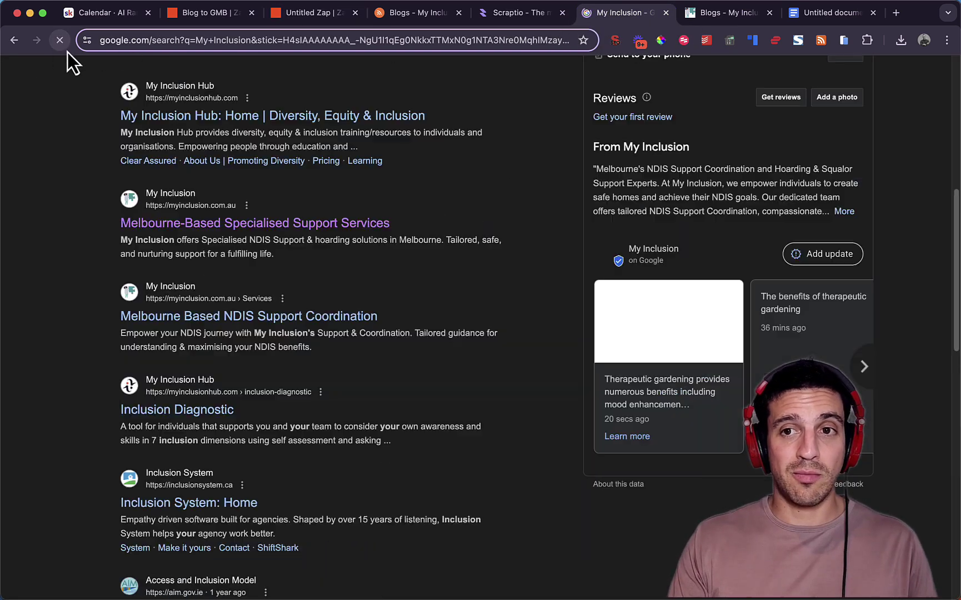
click(660, 334)
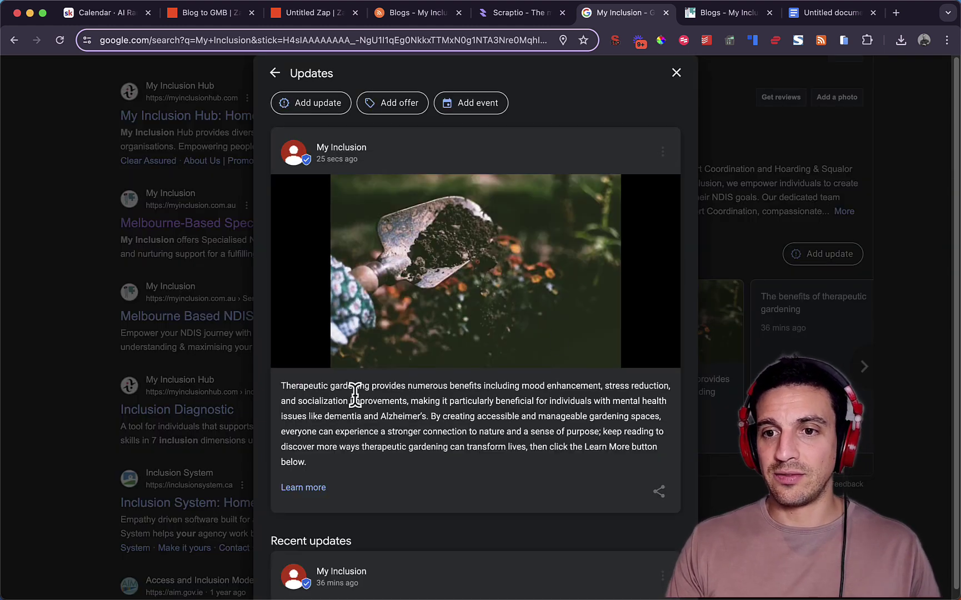
double_click(461, 395)
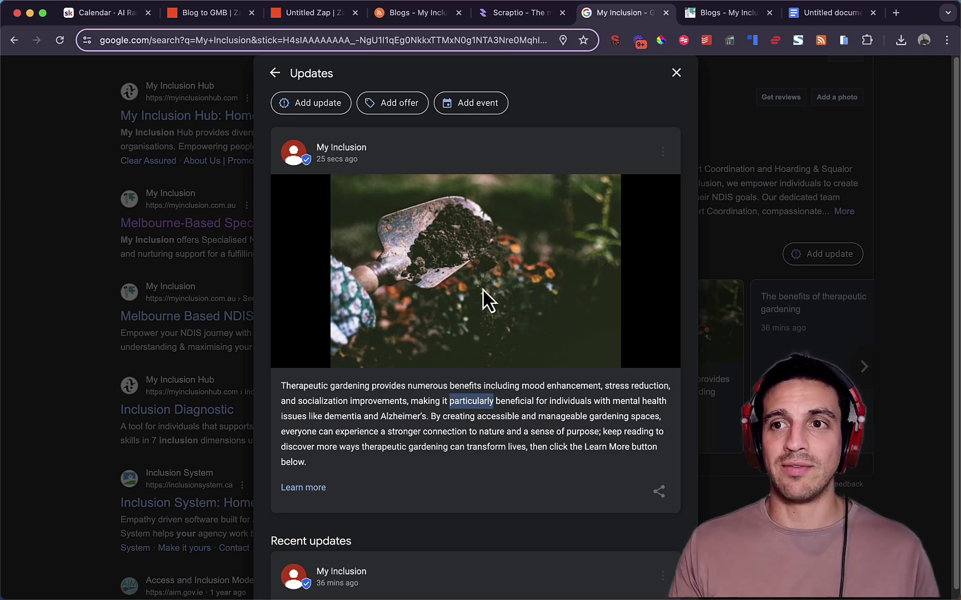
click(322, 491)
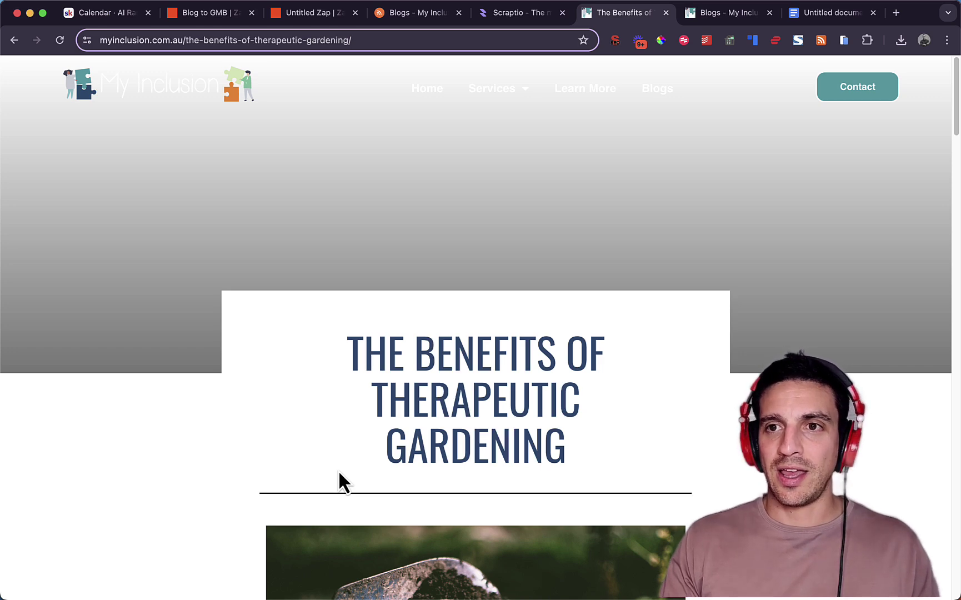
Check the article's photo and first paragraphs, then return to the Blog to GMB zap editor
scroll(558, 389, down, 8)
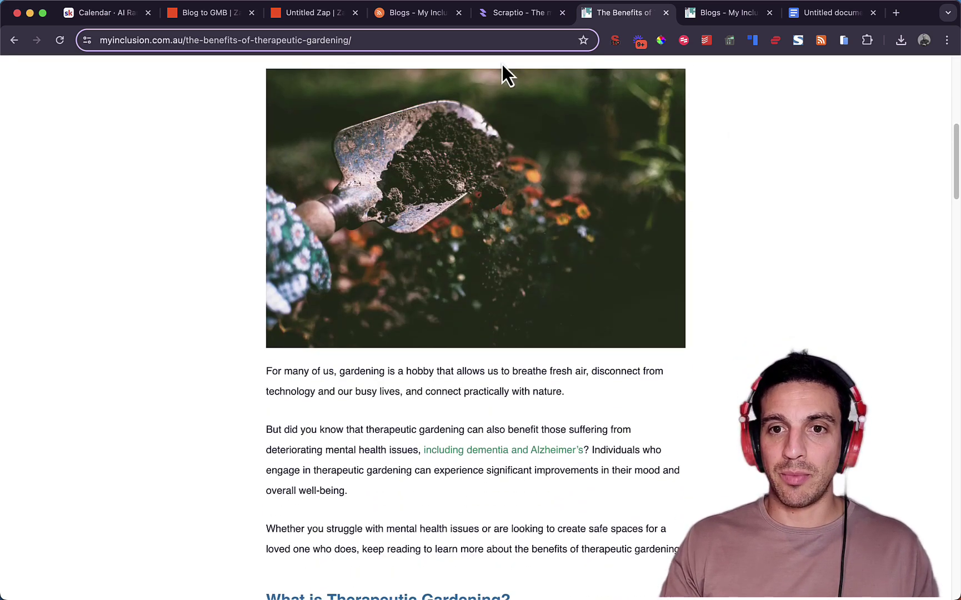
click(215, 20)
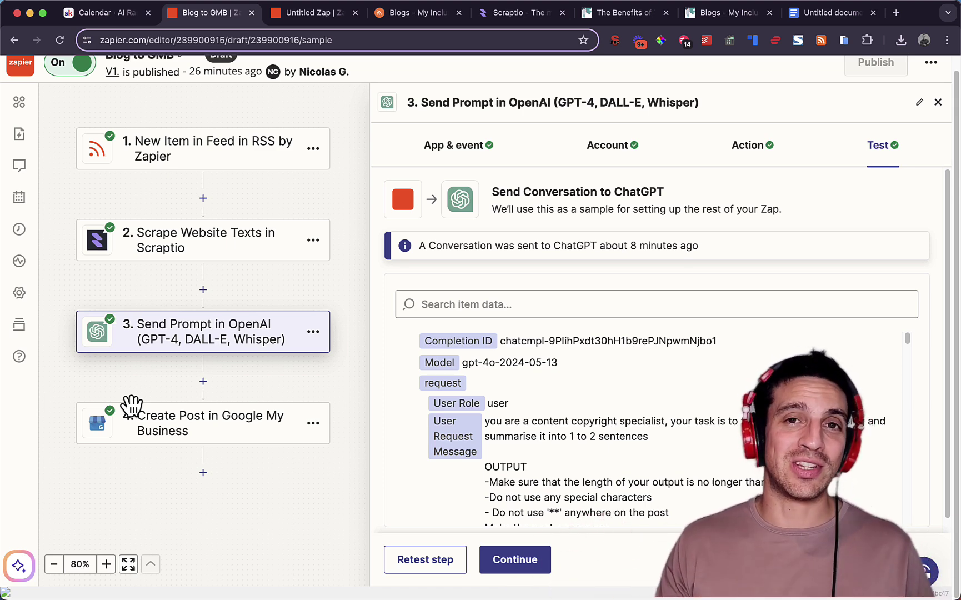
Show the AI Ranking & Automation Hub Community feed in Skool, with its pinned posts
key(super+1)
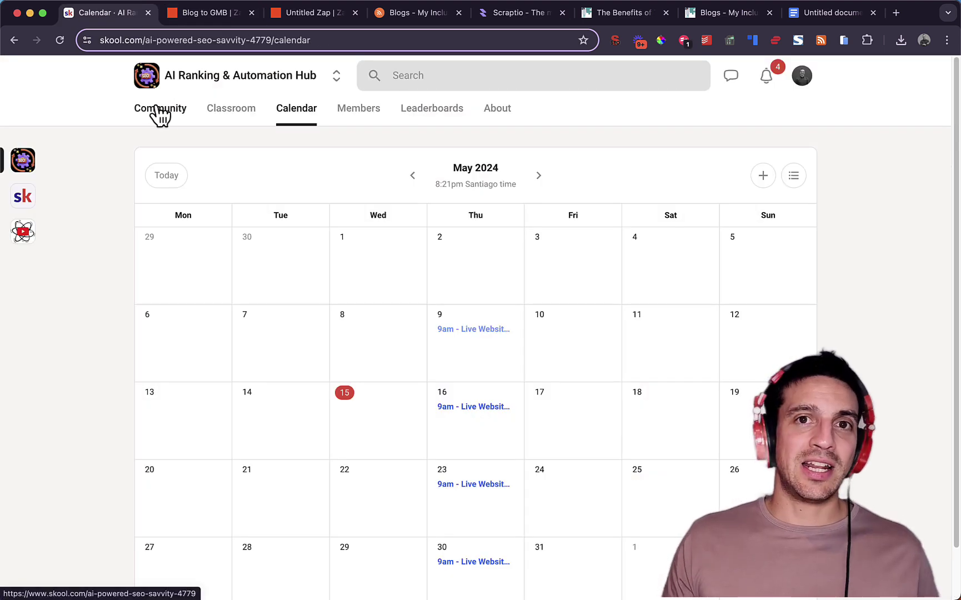
click(175, 118)
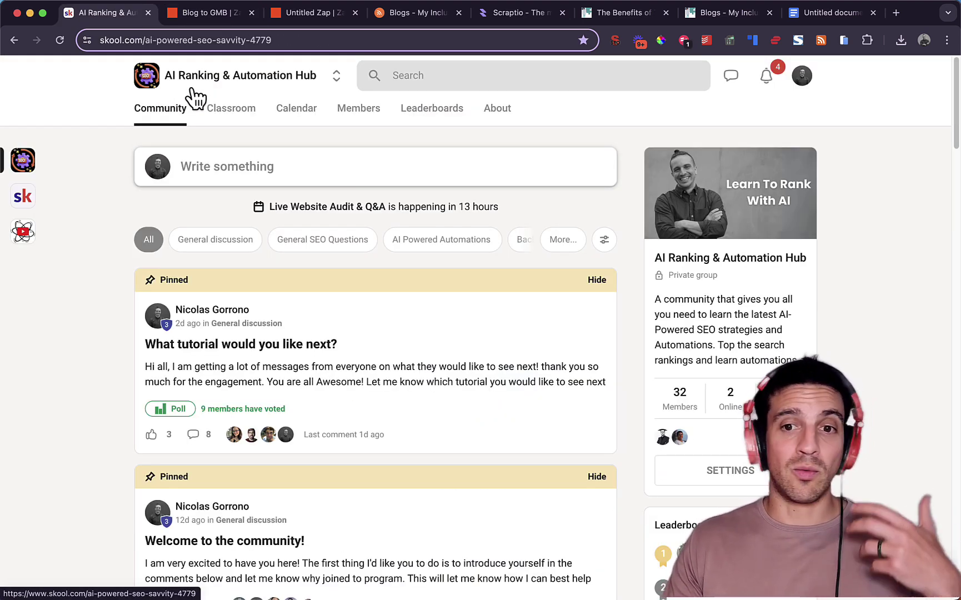
scroll(341, 177, down, 3)
scroll(344, 183, up, 3)
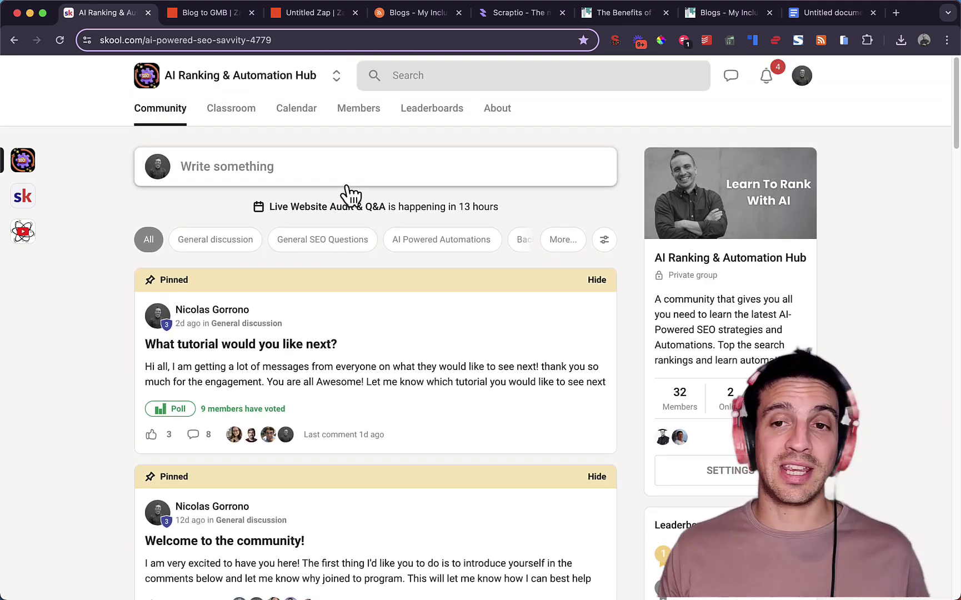